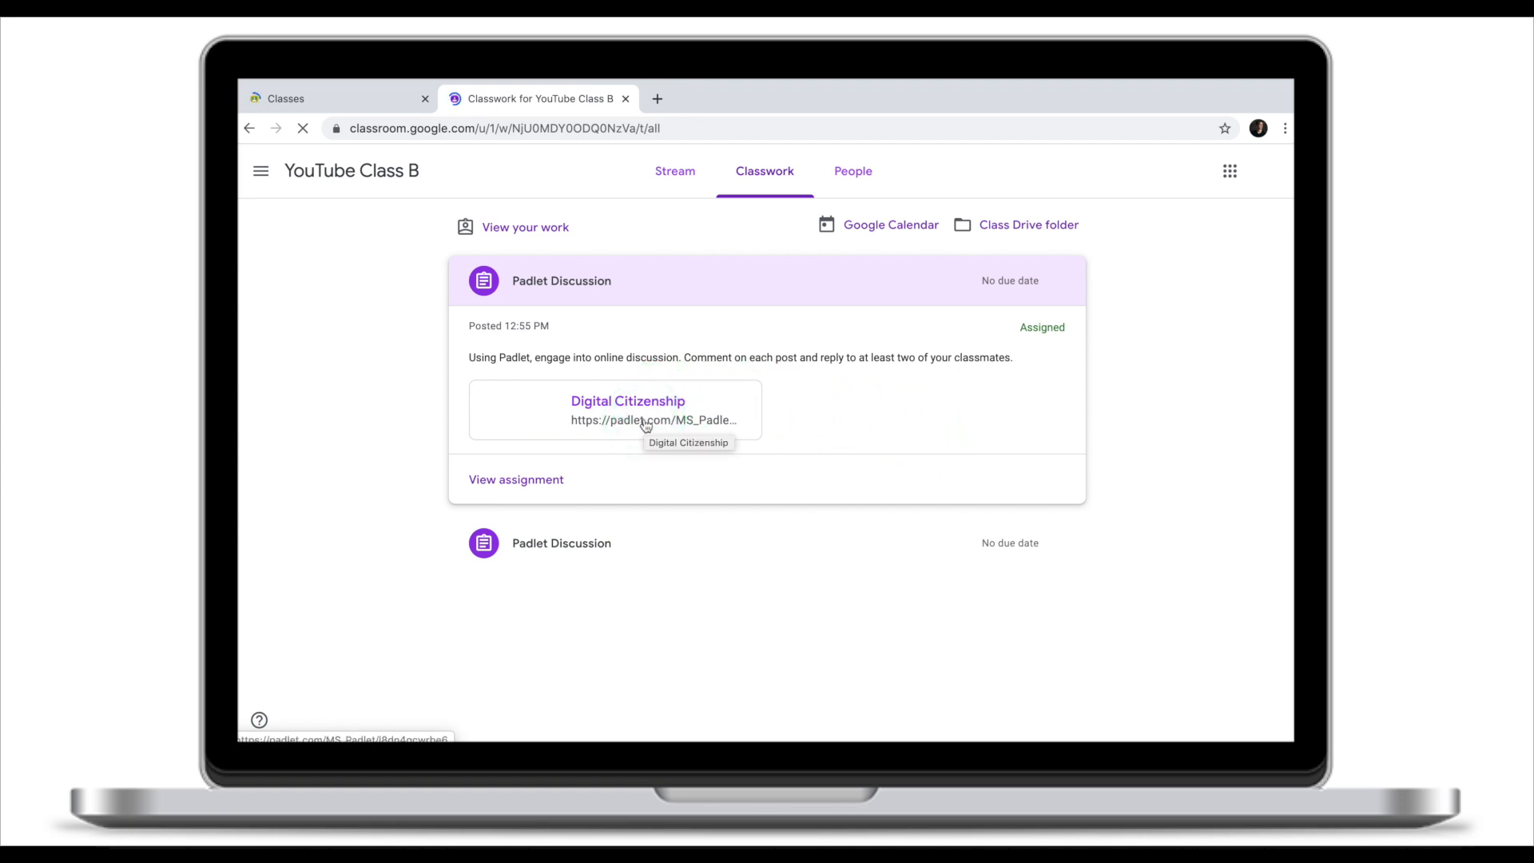
Open the Digital Citizenship padlet attached to the Padlet Discussion assignment and look over its discussion posts.
left_click(646, 424)
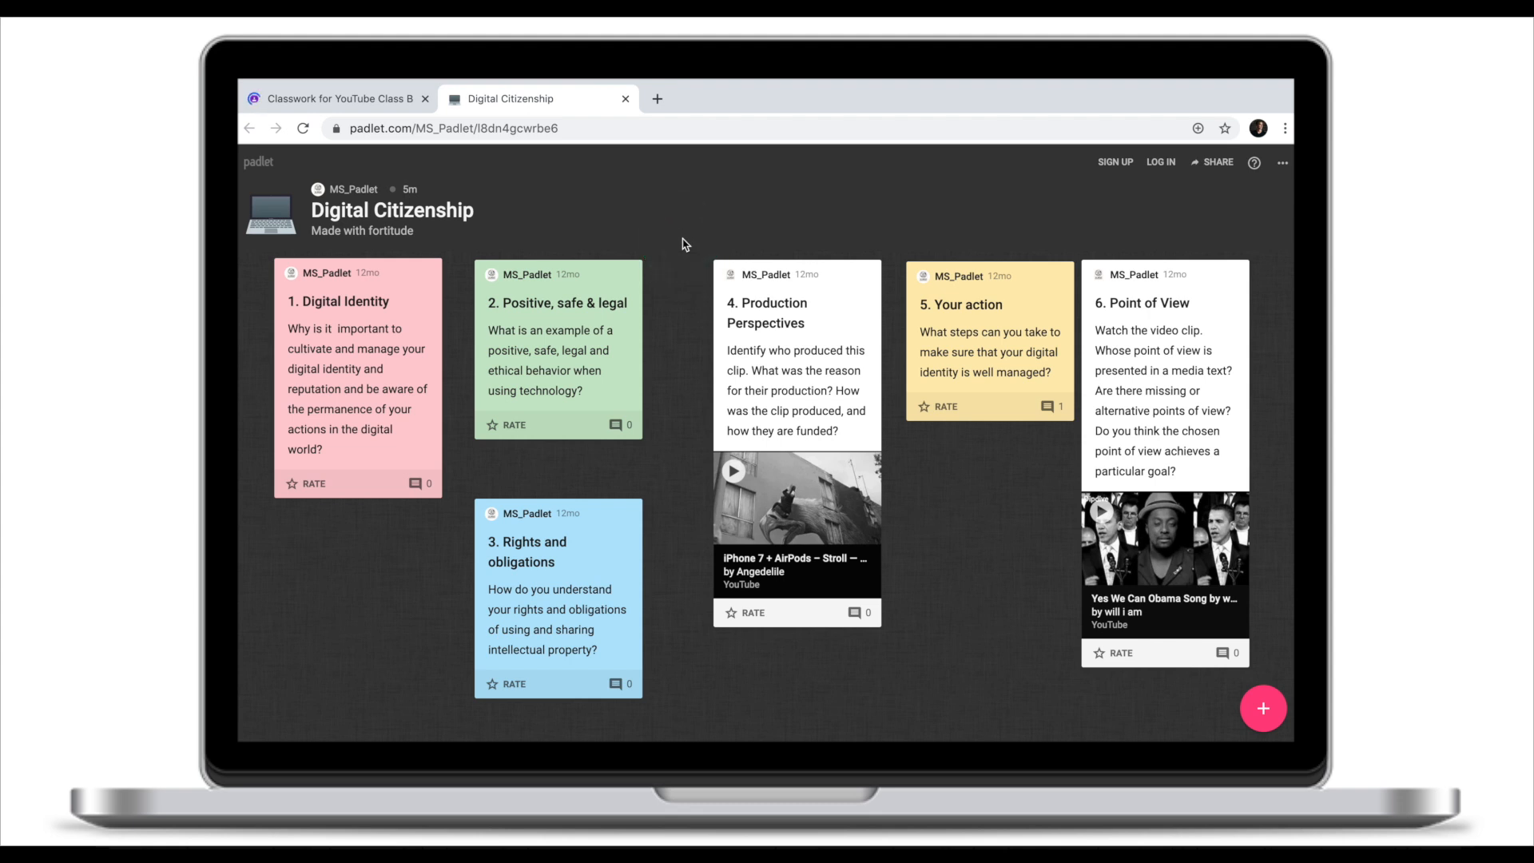
left_click(675, 277)
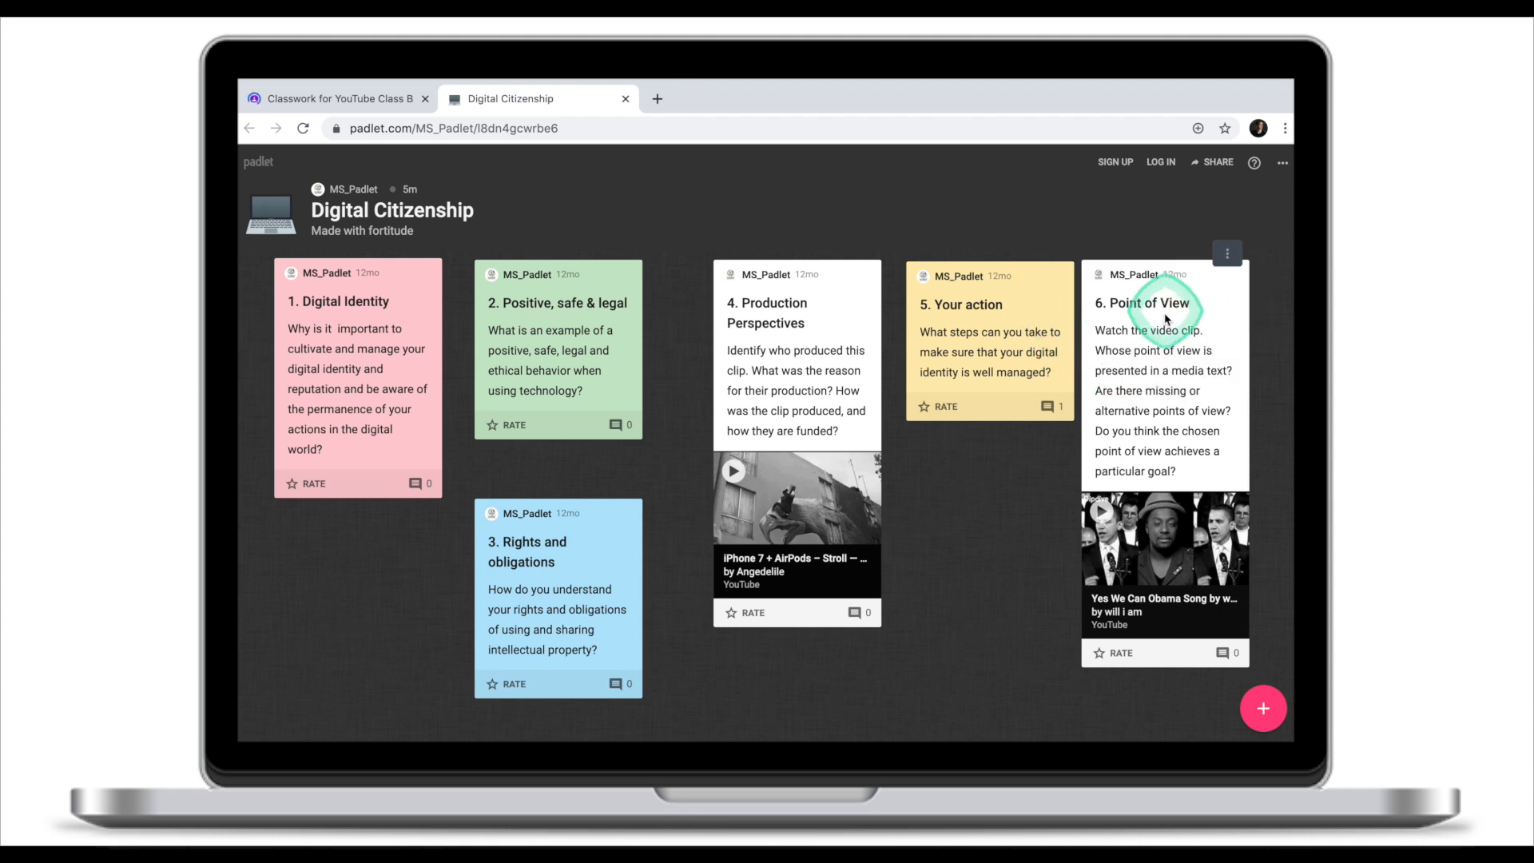
left_click(1151, 541)
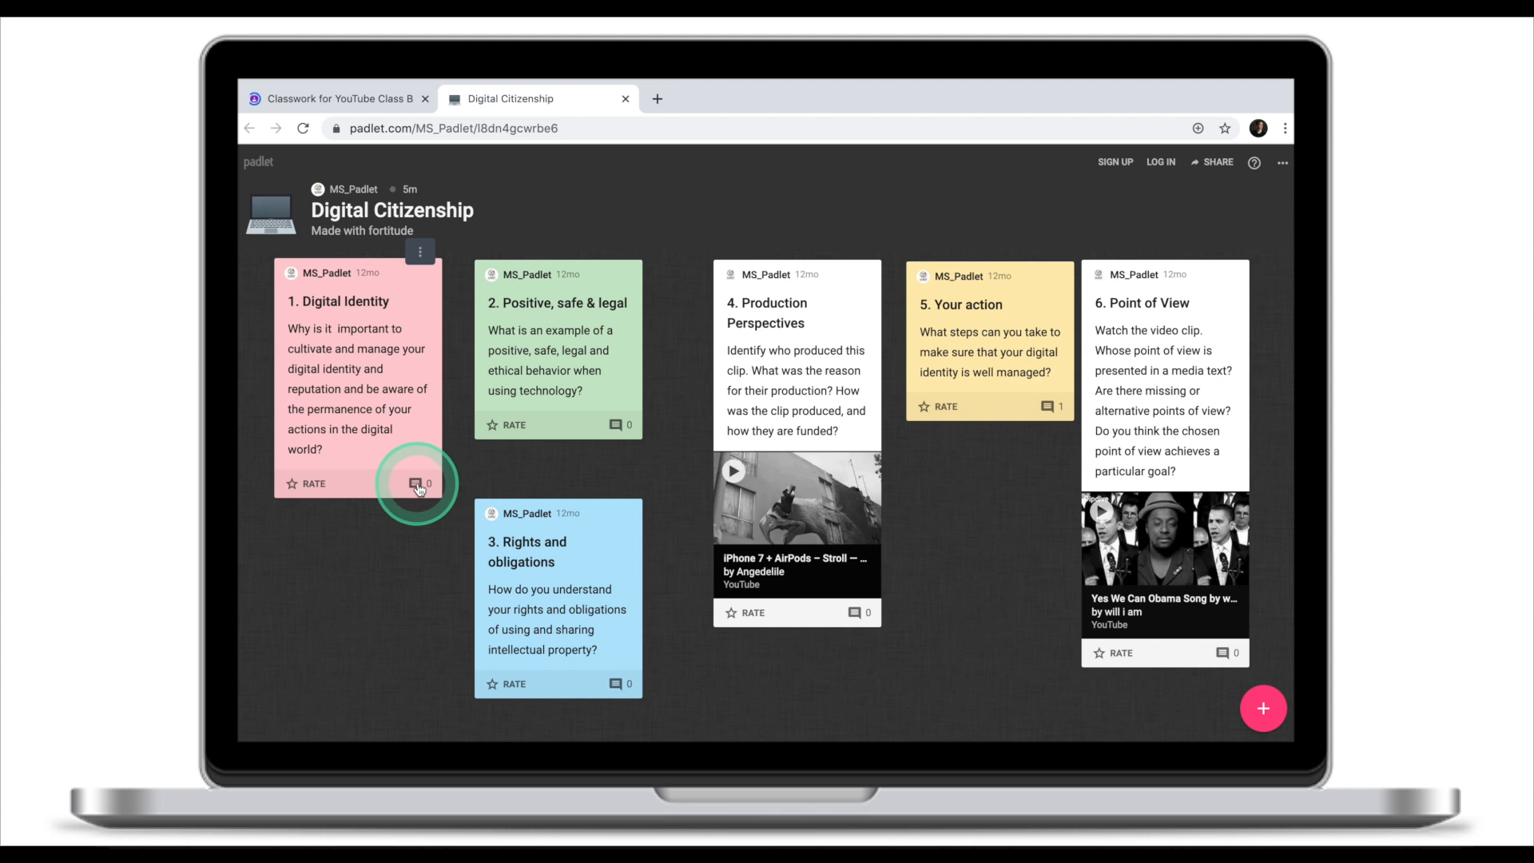
Post the comment "This is my comment." on the "1. Digital Identity" post and close its comments.
left_click(416, 485)
left_click(1074, 721)
type("This is my comment.")
left_click(1282, 722)
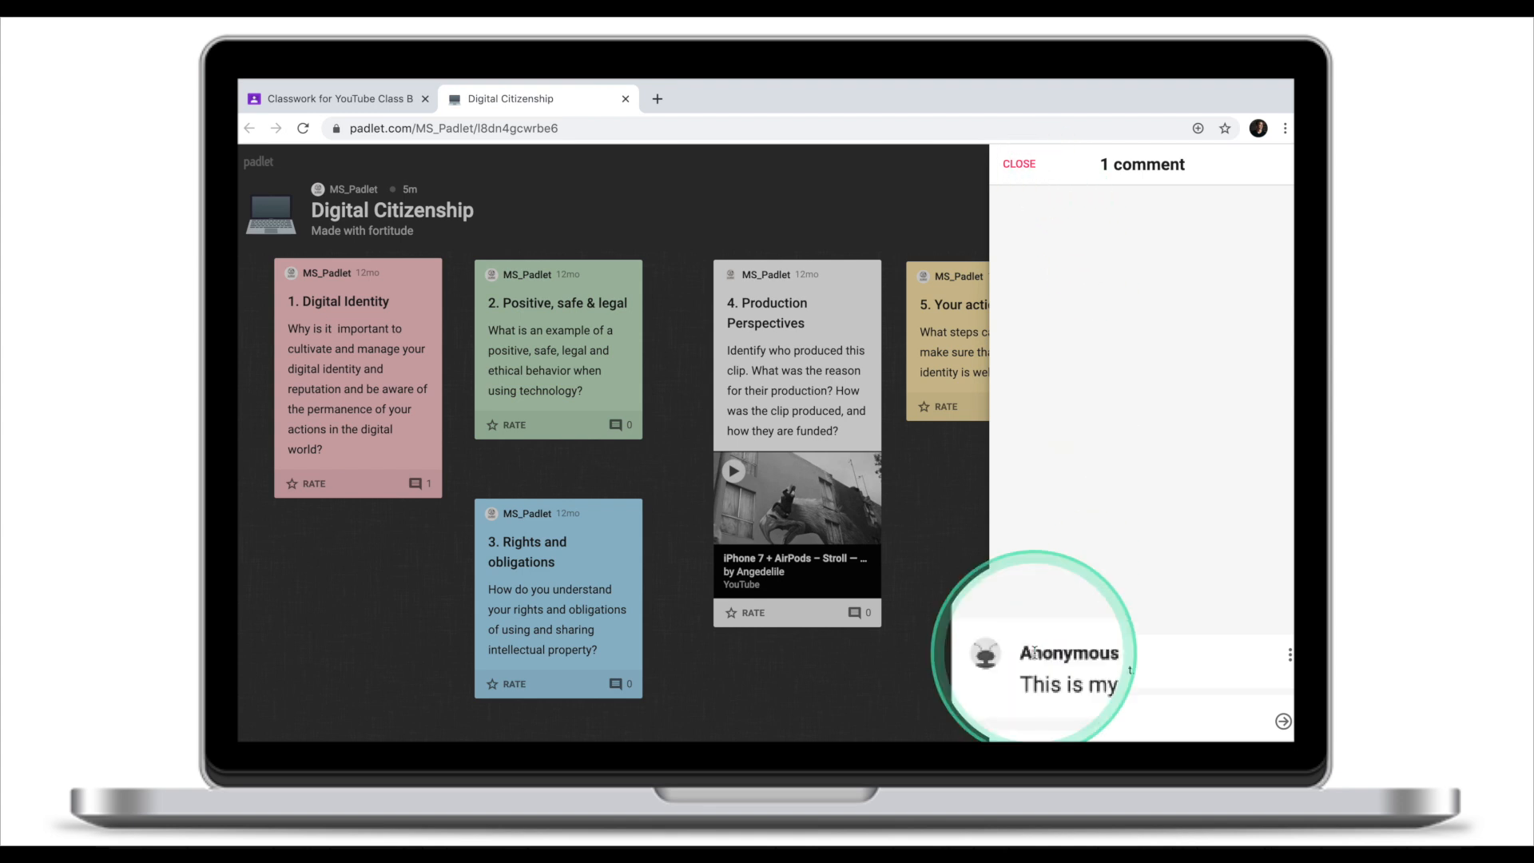
left_click(1018, 163)
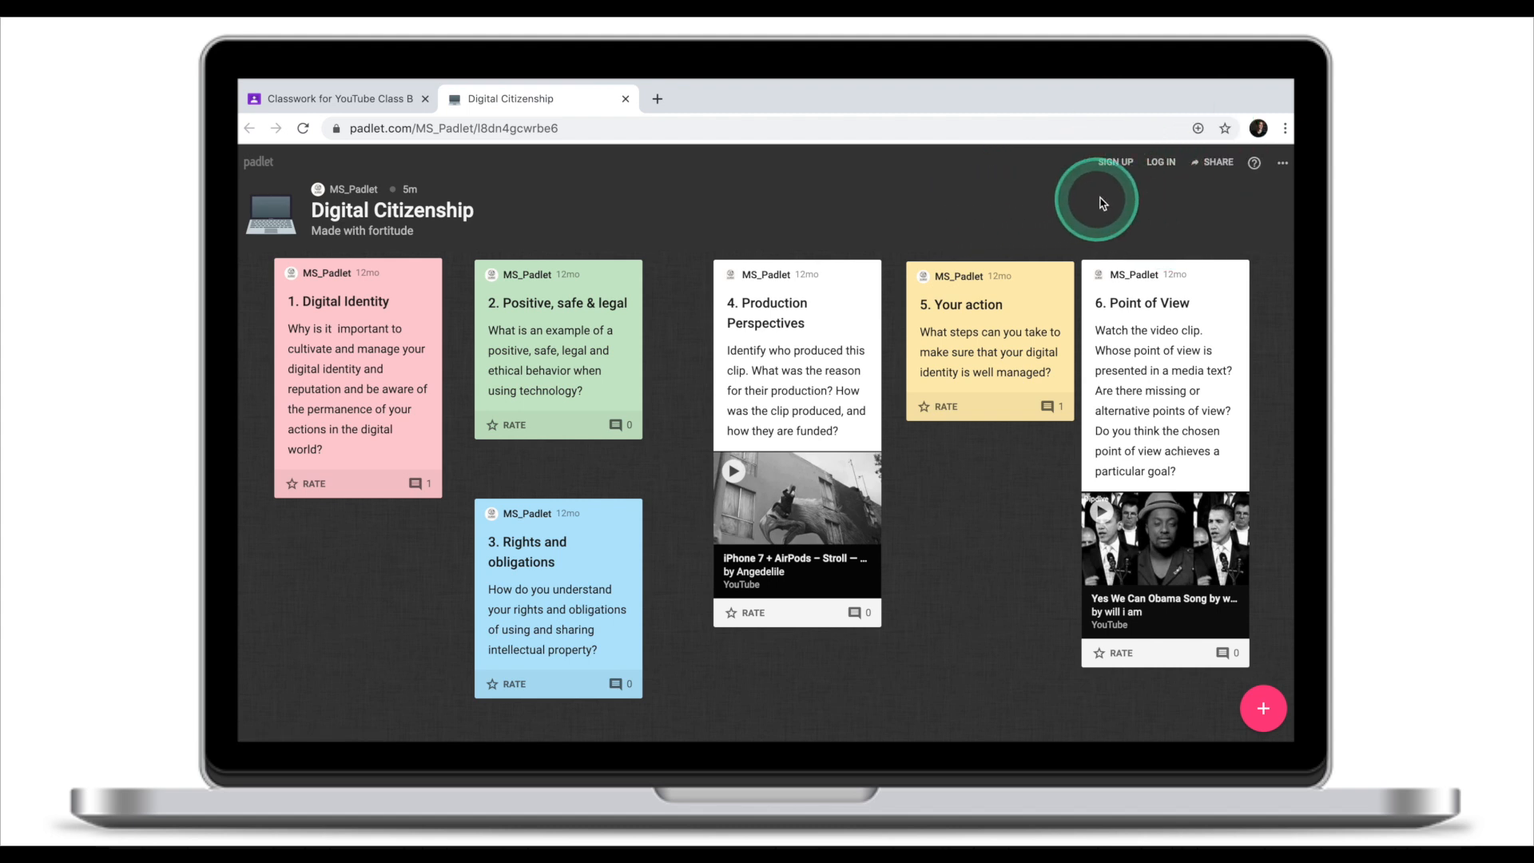
Sign up for a Padlet account and choose the free Basic membership.
left_click(1116, 164)
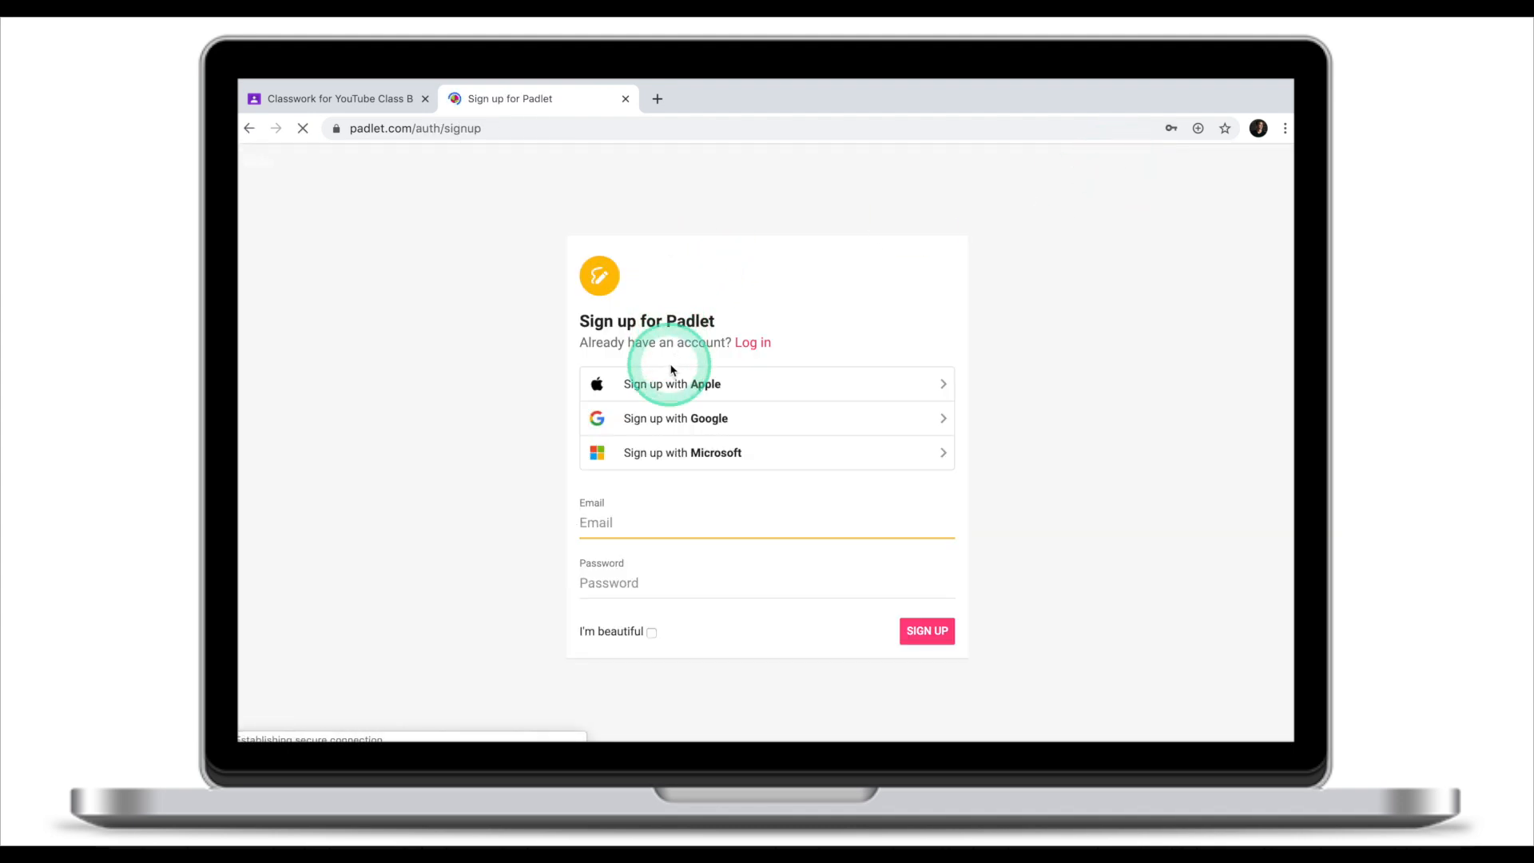
left_click(674, 384)
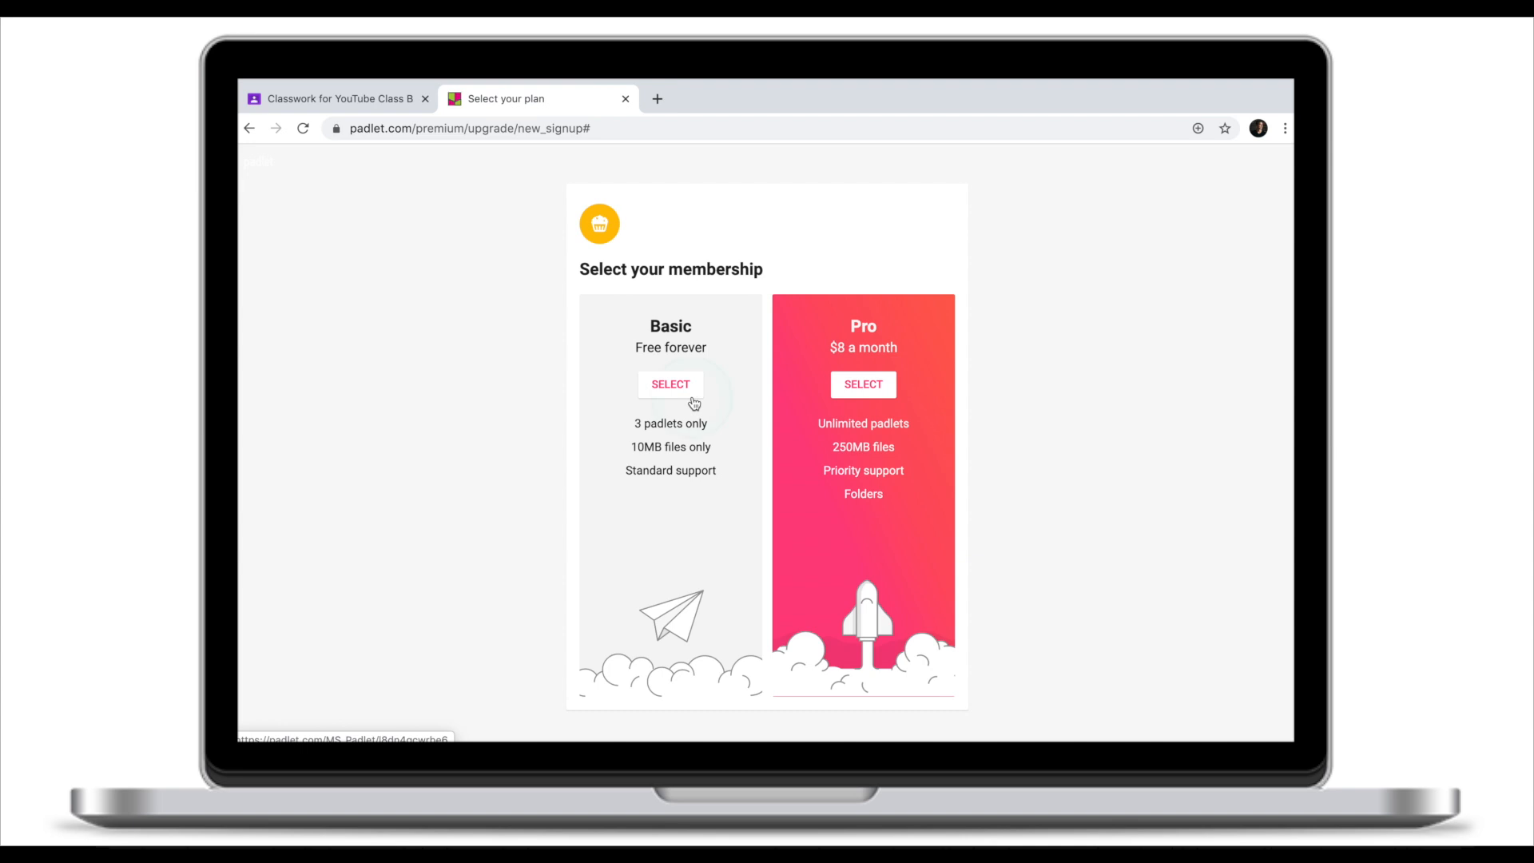
left_click(683, 397)
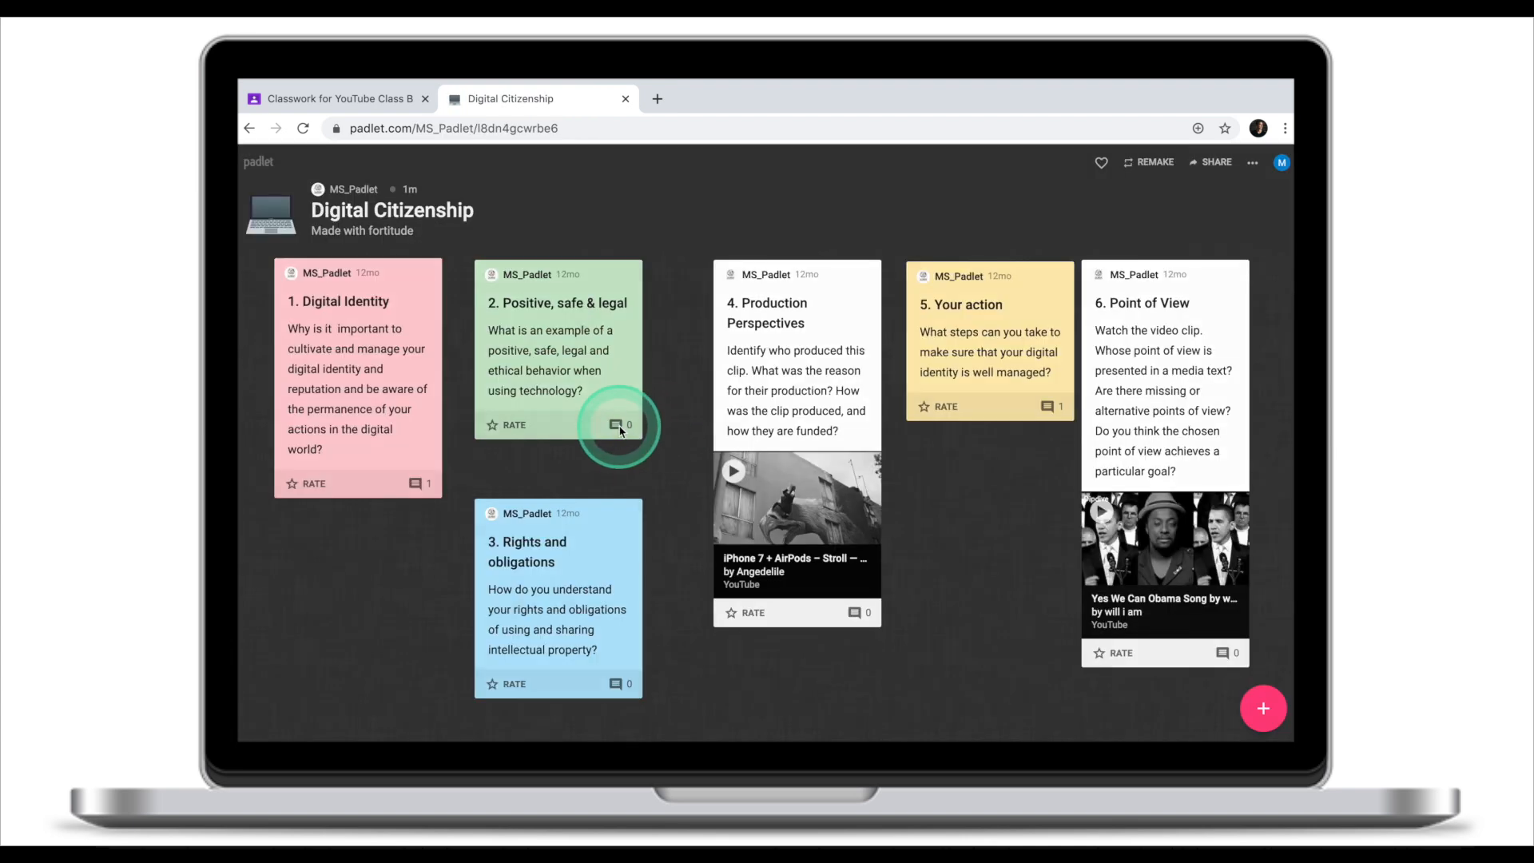
Post the comment "This is my second post." on the "2. Positive, safe & legal" post and close its comments.
left_click(620, 428)
left_click(1060, 716)
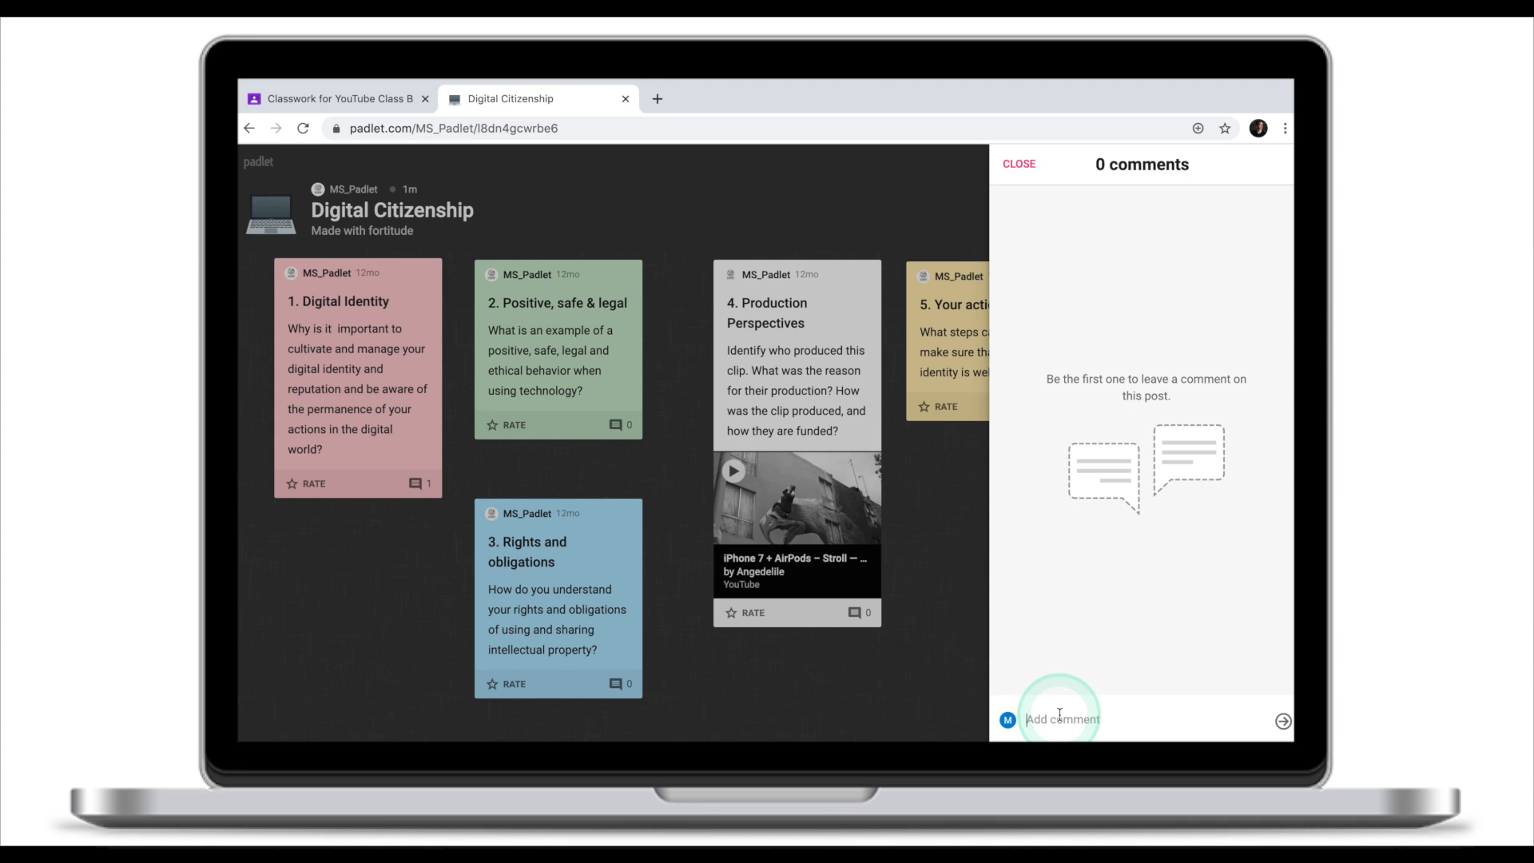
type("This is my second post.")
left_click(1283, 720)
left_click(1151, 588)
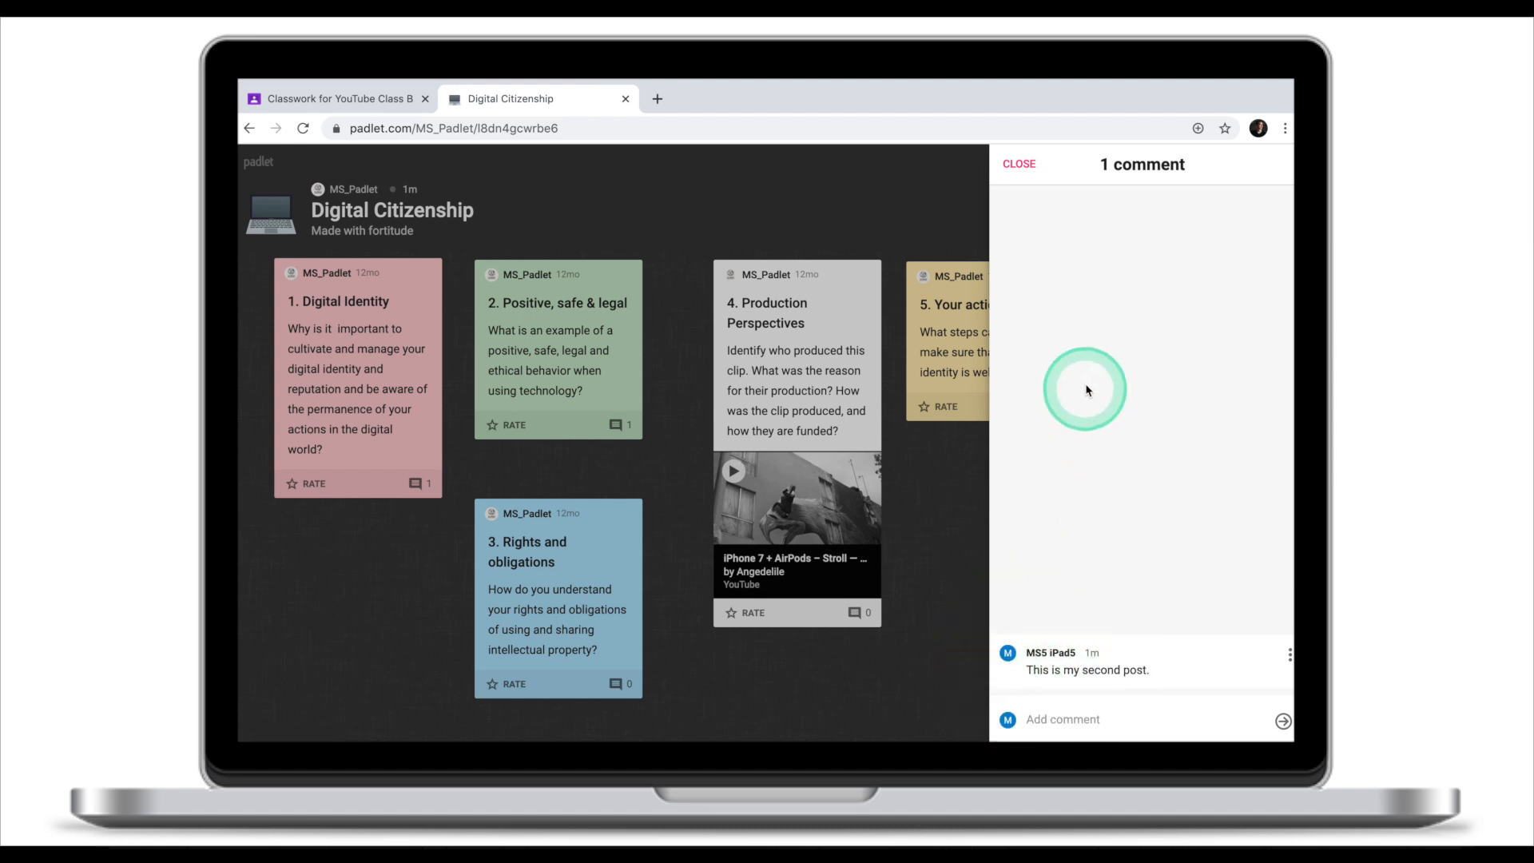
left_click(1023, 163)
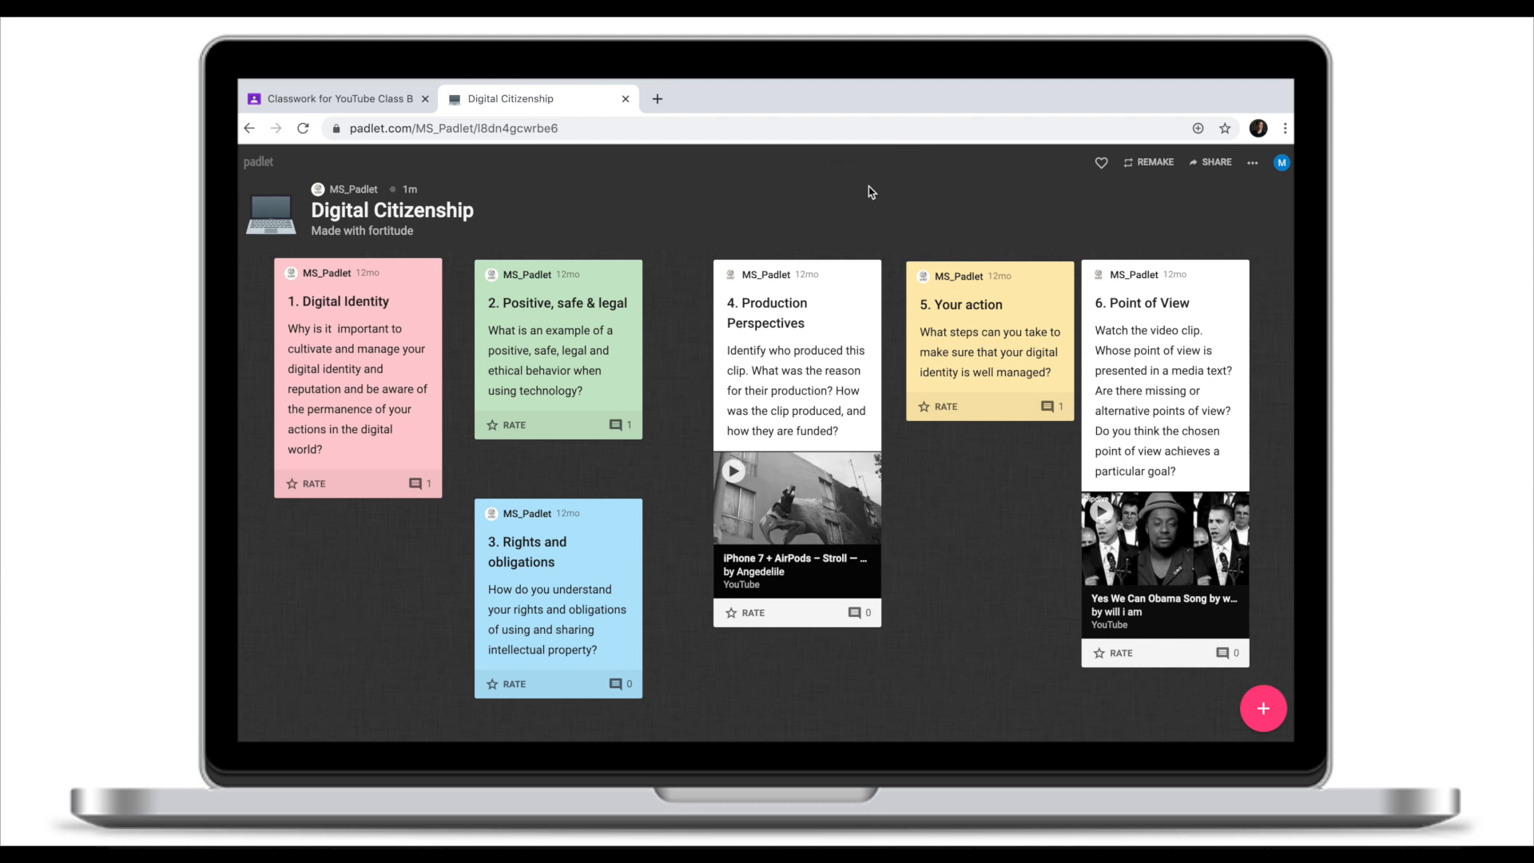
Reply to the comment on "5. Your action" with "I agree with MS4 iPad4 that strong passwords are important." and close the comments.
left_click(1049, 407)
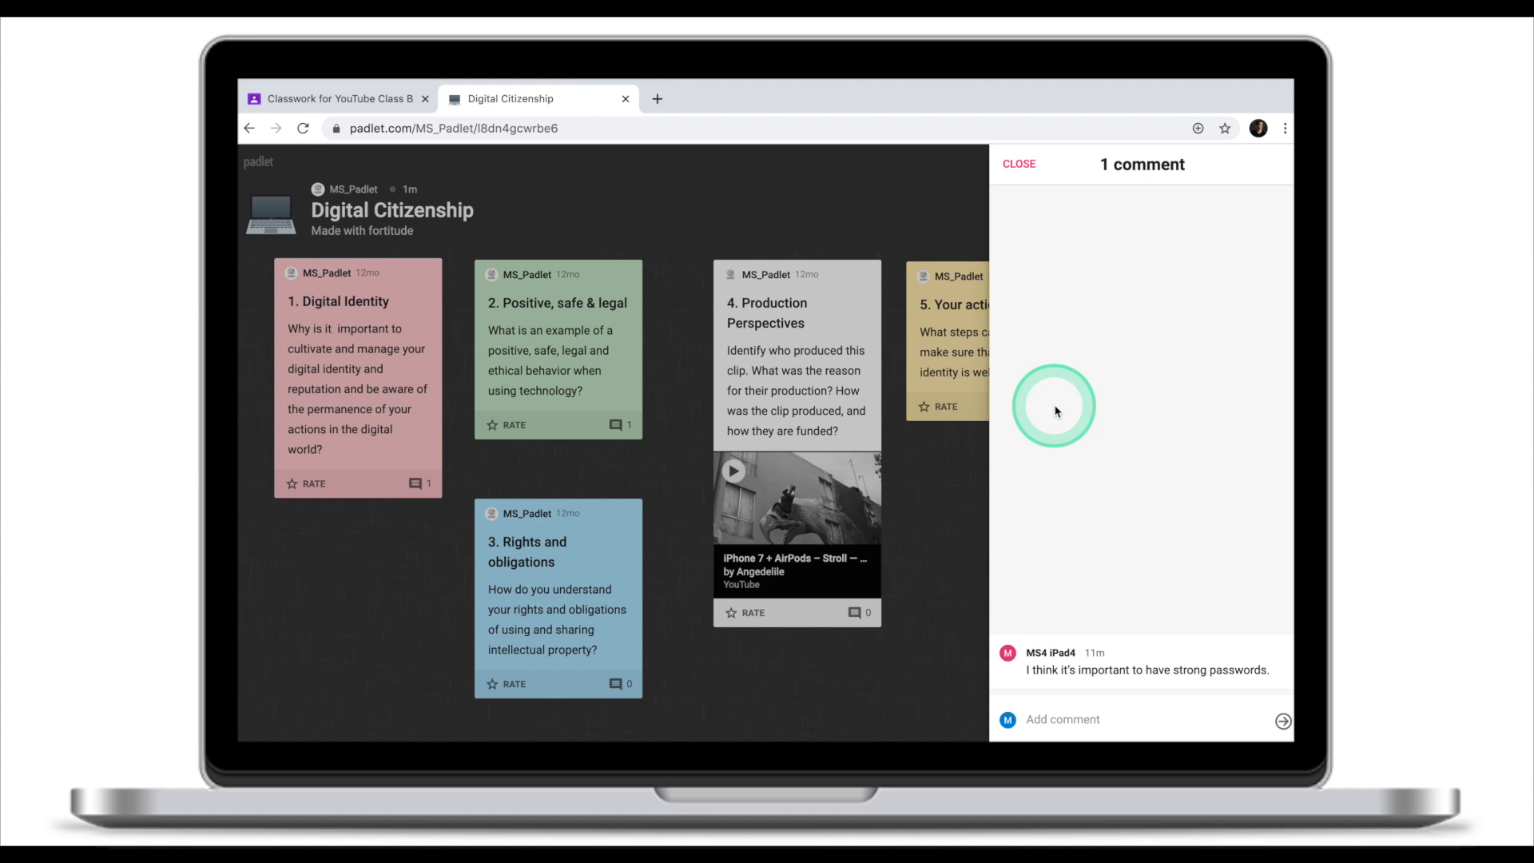
left_click(1113, 679)
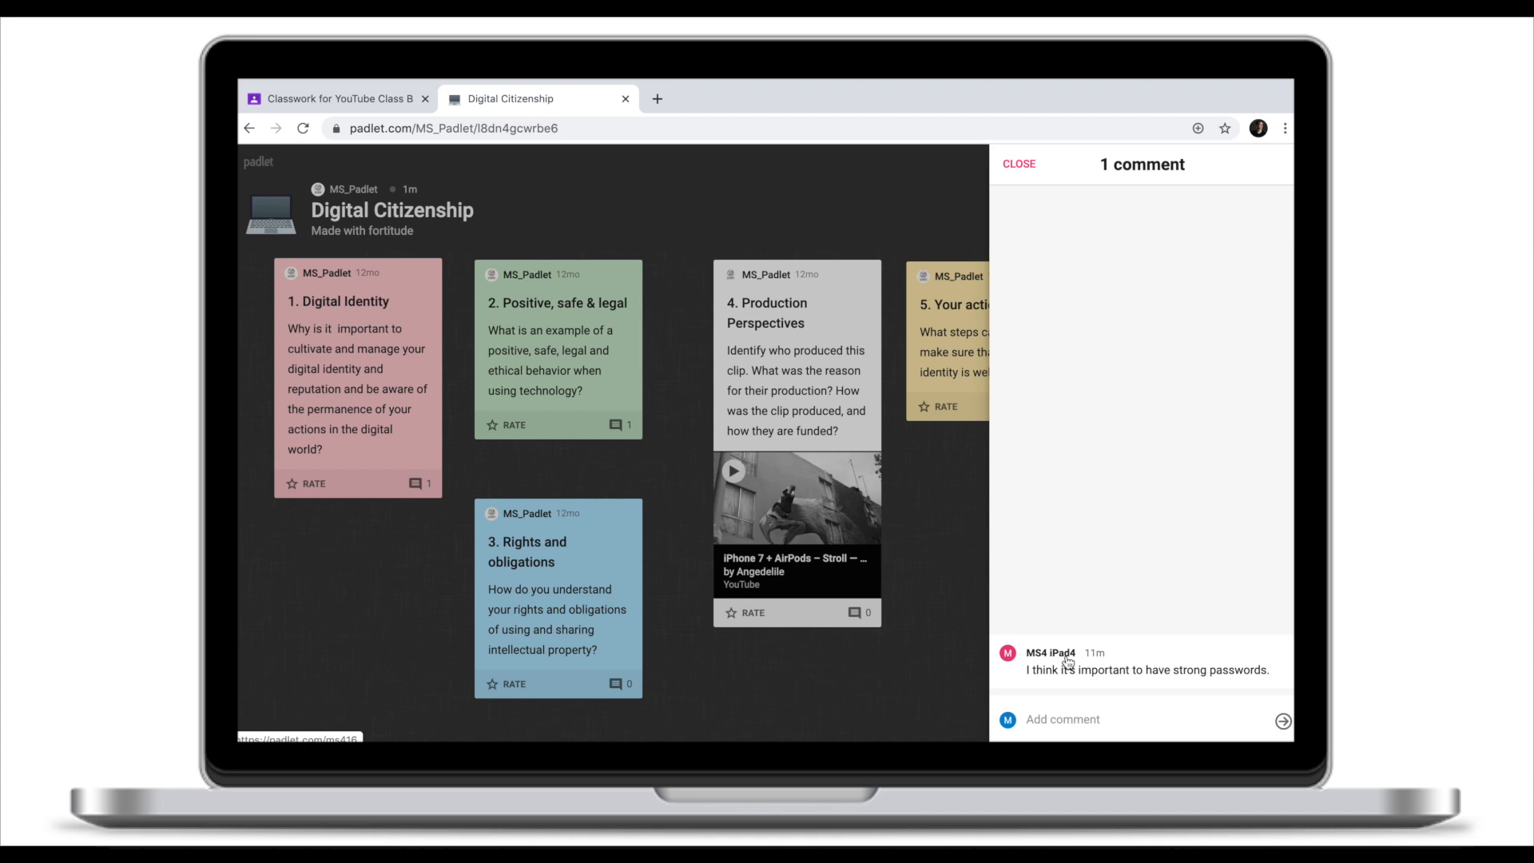
left_click(1018, 716)
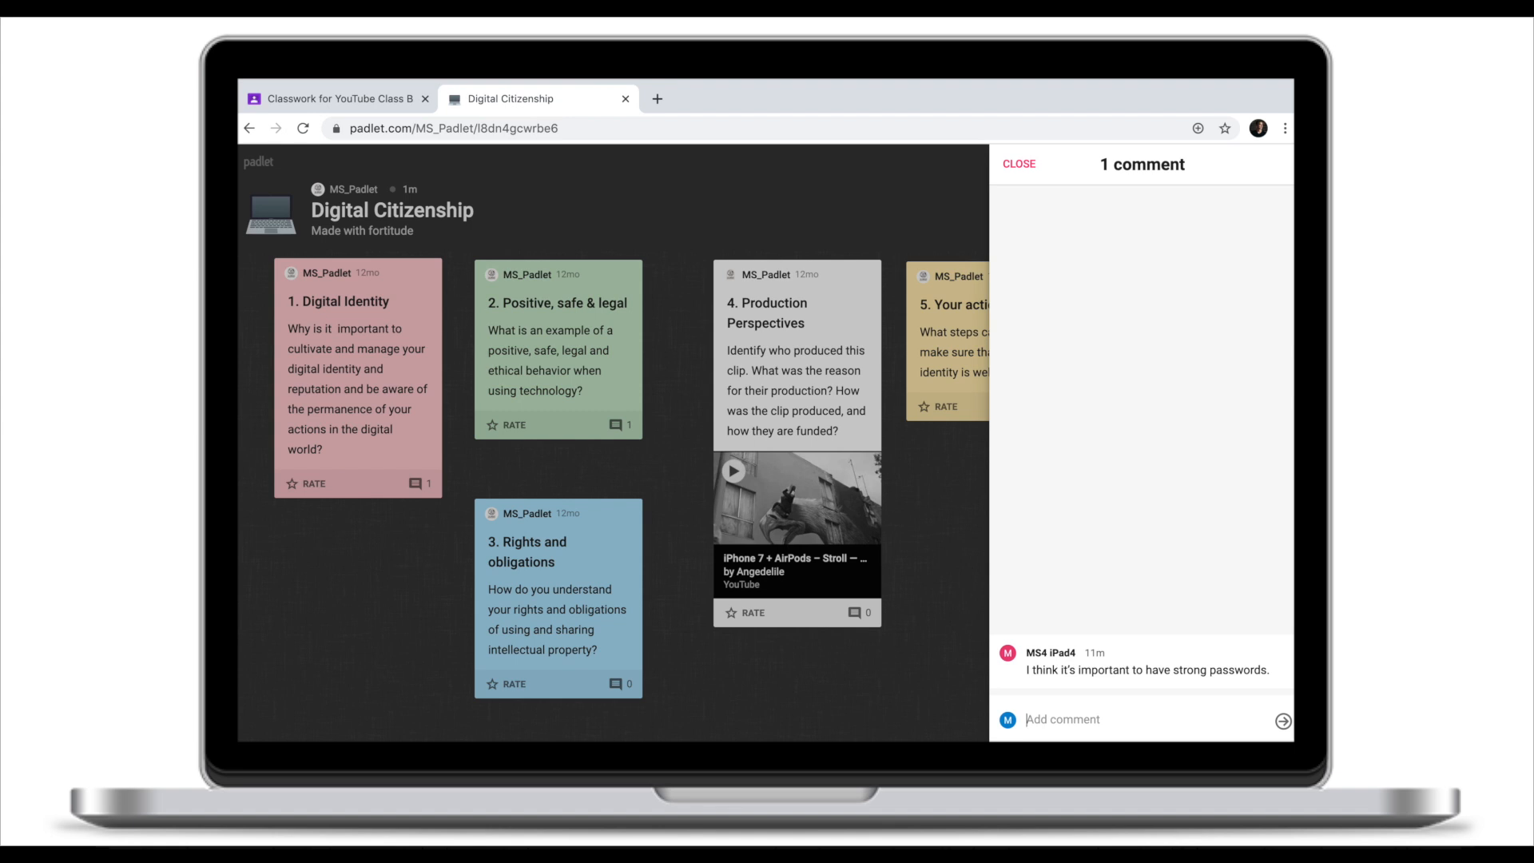
left_click(1029, 717)
type("I agree with MS4 iPad4 that strong passwords are important.")
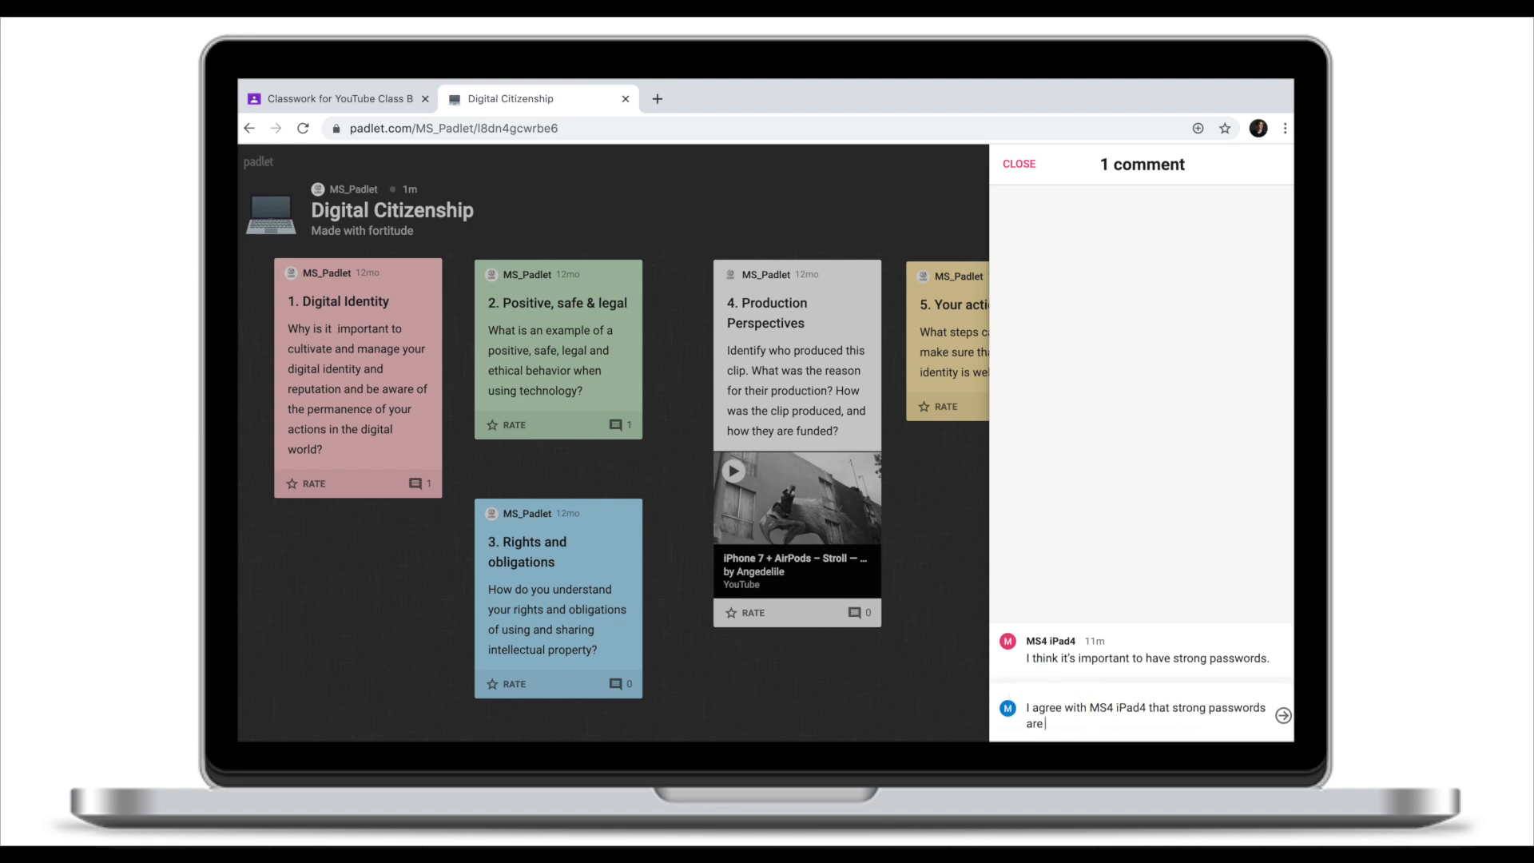
key("Return")
left_click(1154, 647)
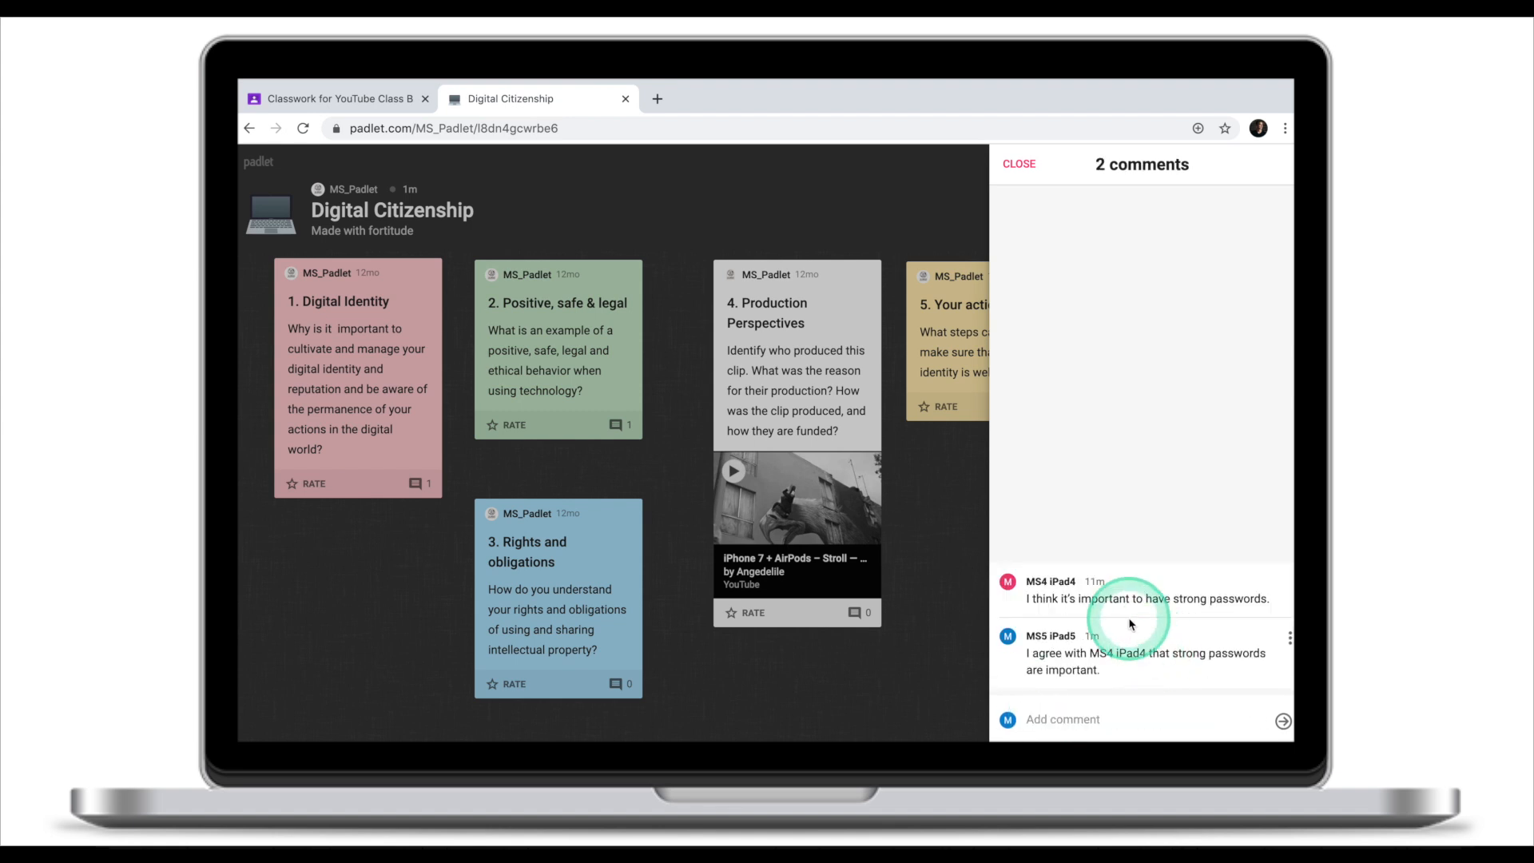
left_click(1019, 163)
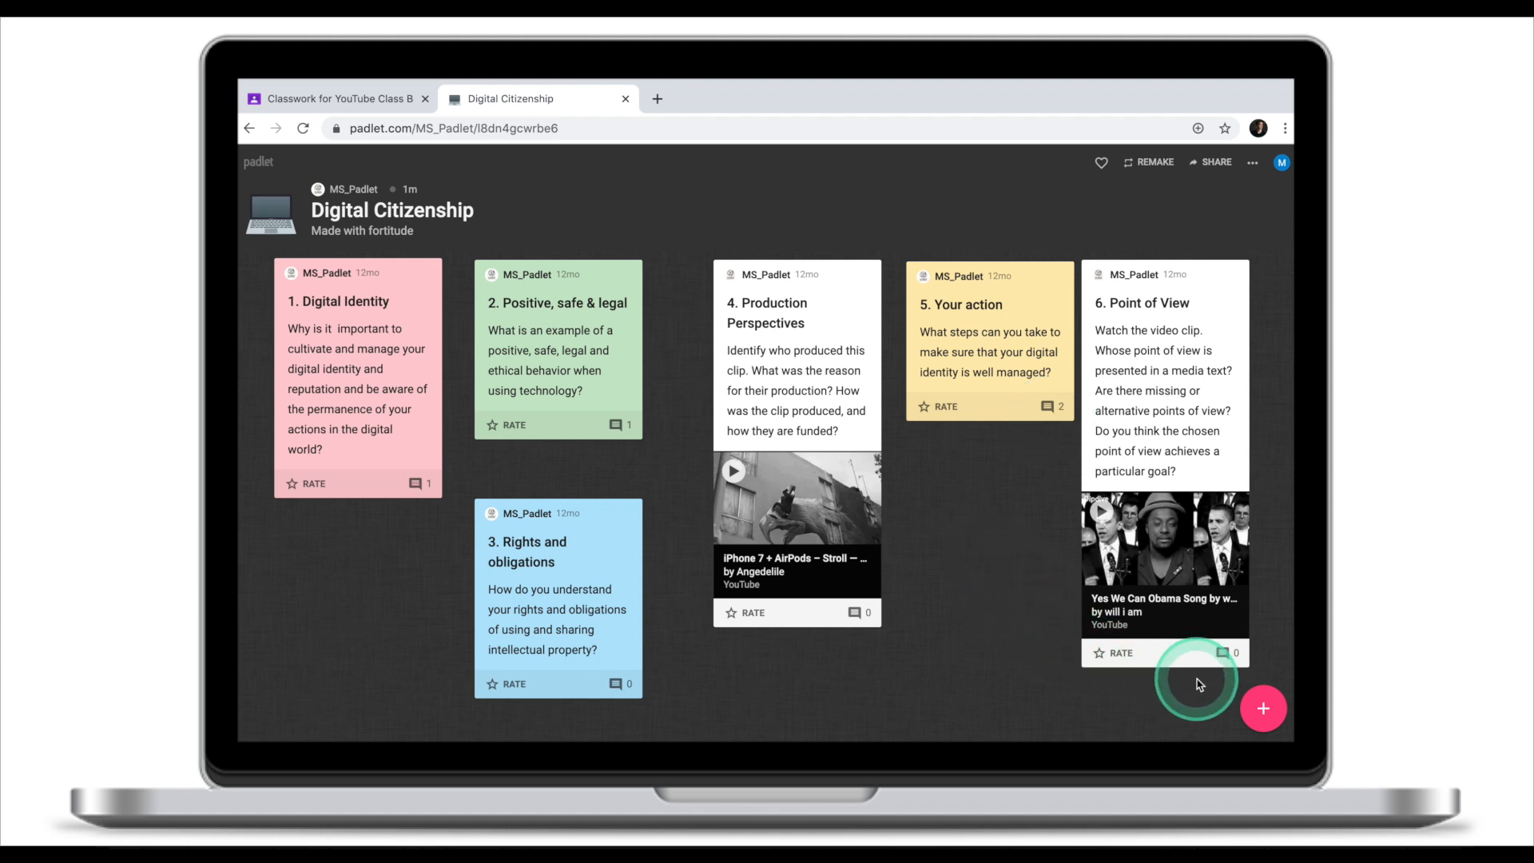
Add a post below "1. Digital Identity" titled "This it my title." with the text "This is what my post is about.".
left_click(1263, 708)
left_click_drag(322, 618, 348, 557)
left_click(310, 594)
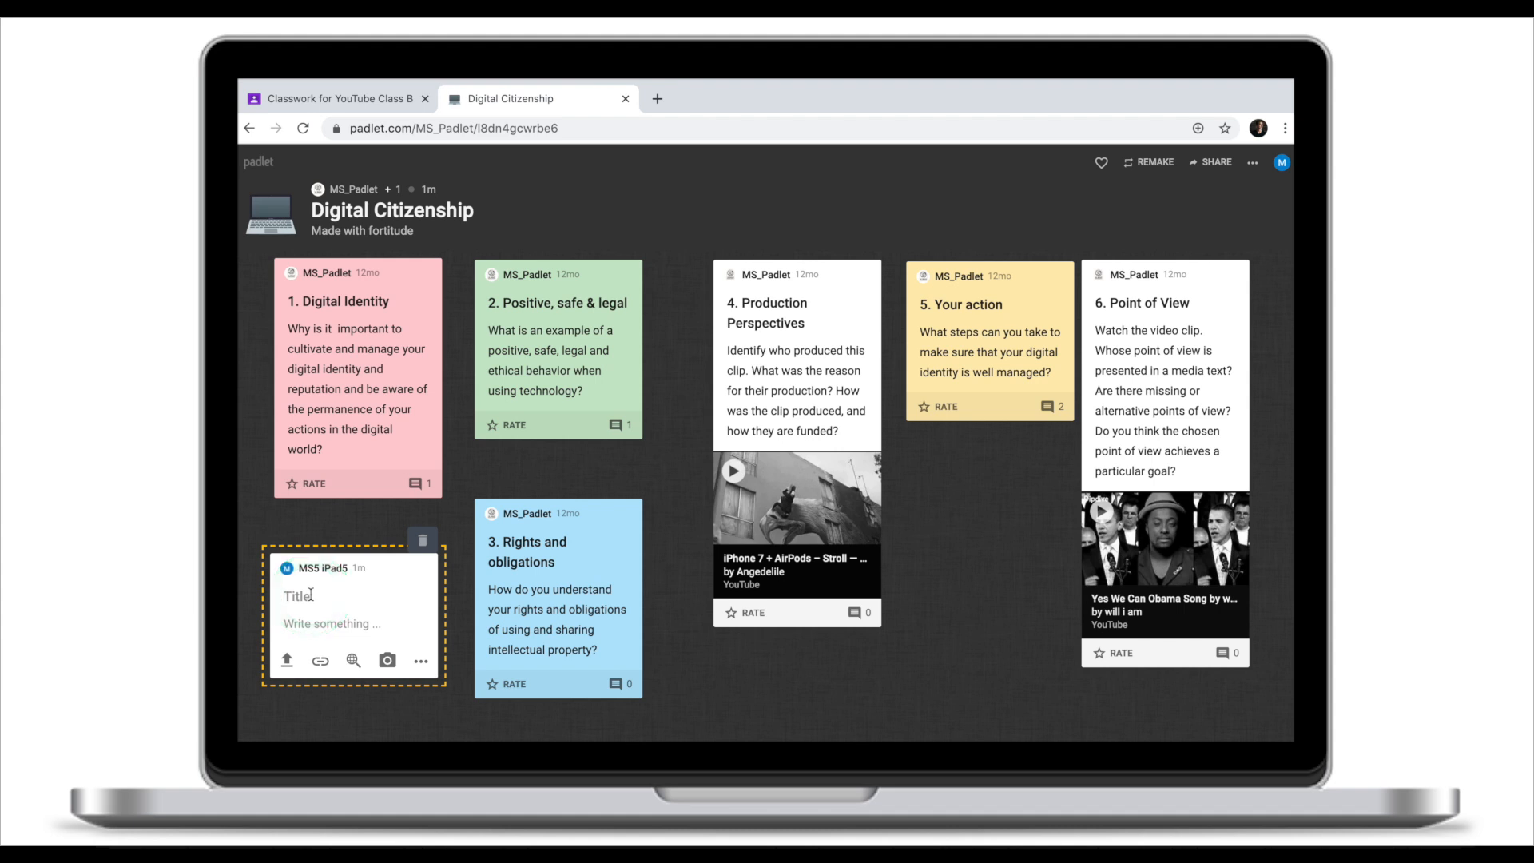
type("This it my title.")
left_click(306, 624)
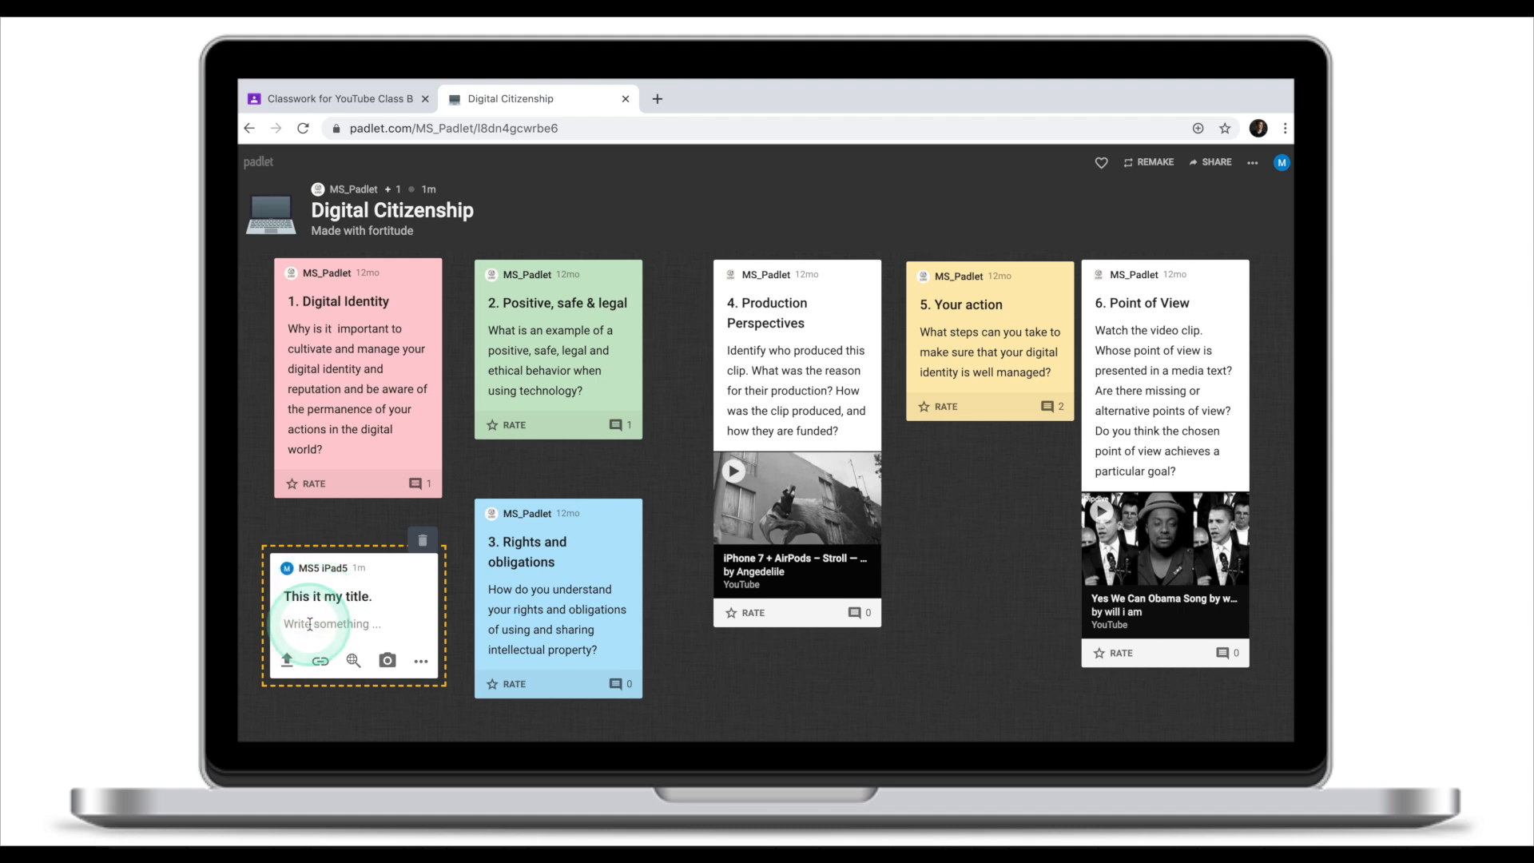
type("This is what my post is about.")
Examine the new post's attachment options, including the media search and the full list of content types, without attaching anything.
left_click(290, 681)
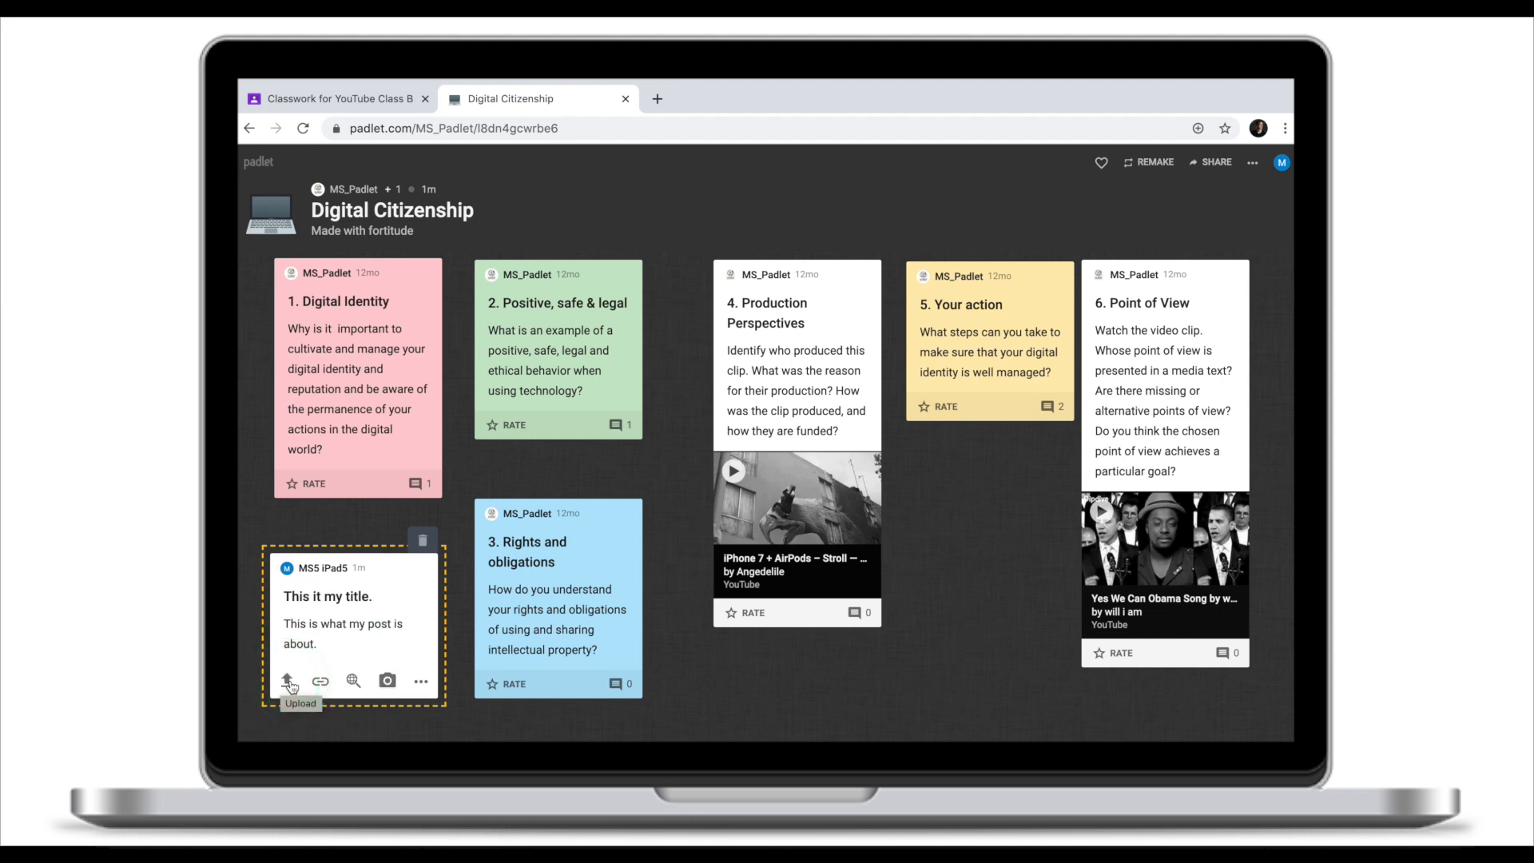
left_click(782, 678)
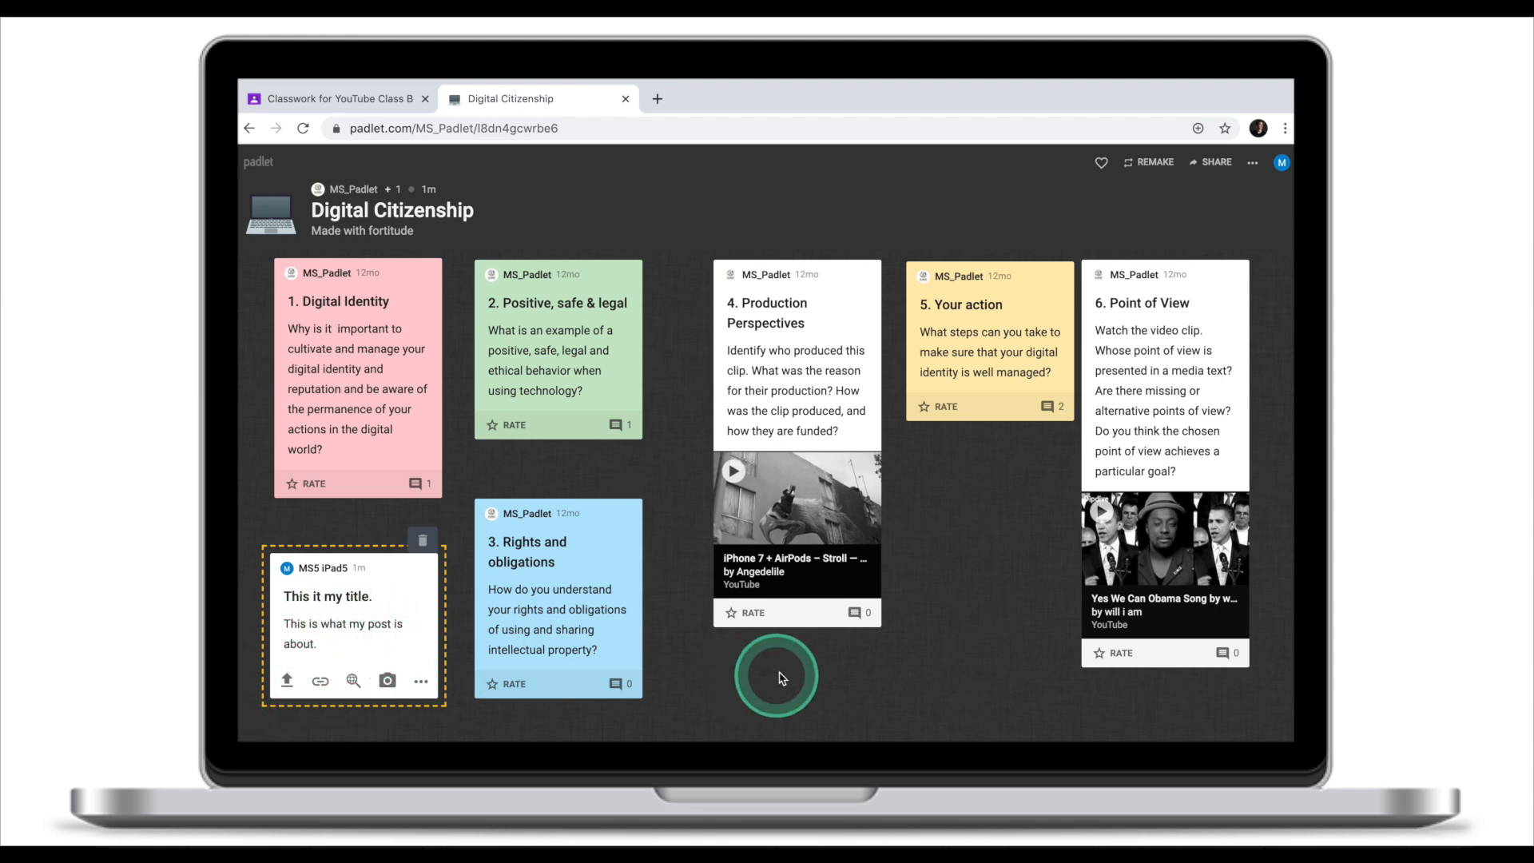
left_click(794, 509)
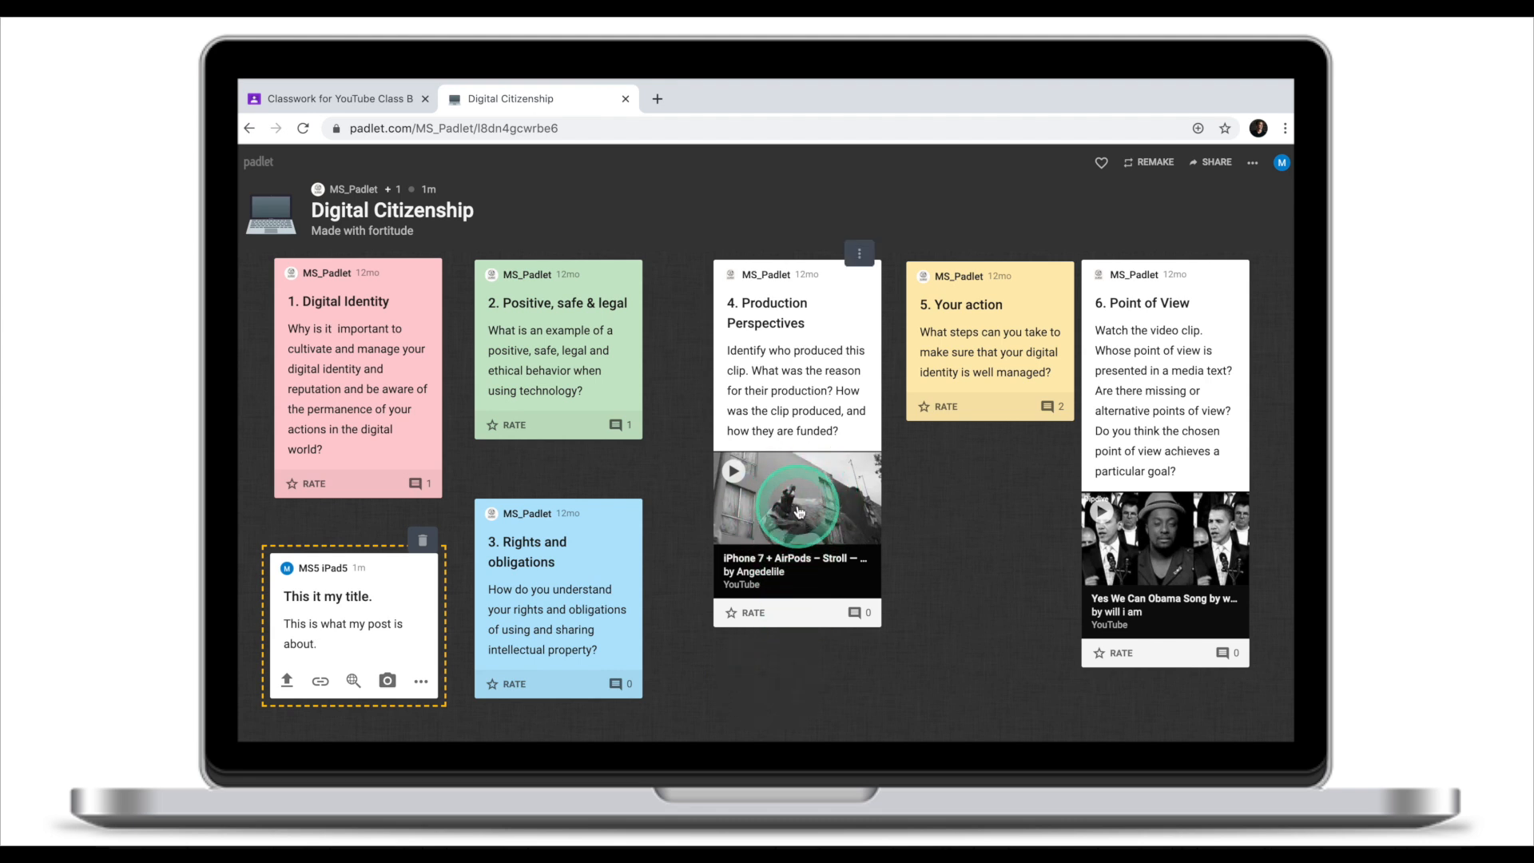
left_click(353, 680)
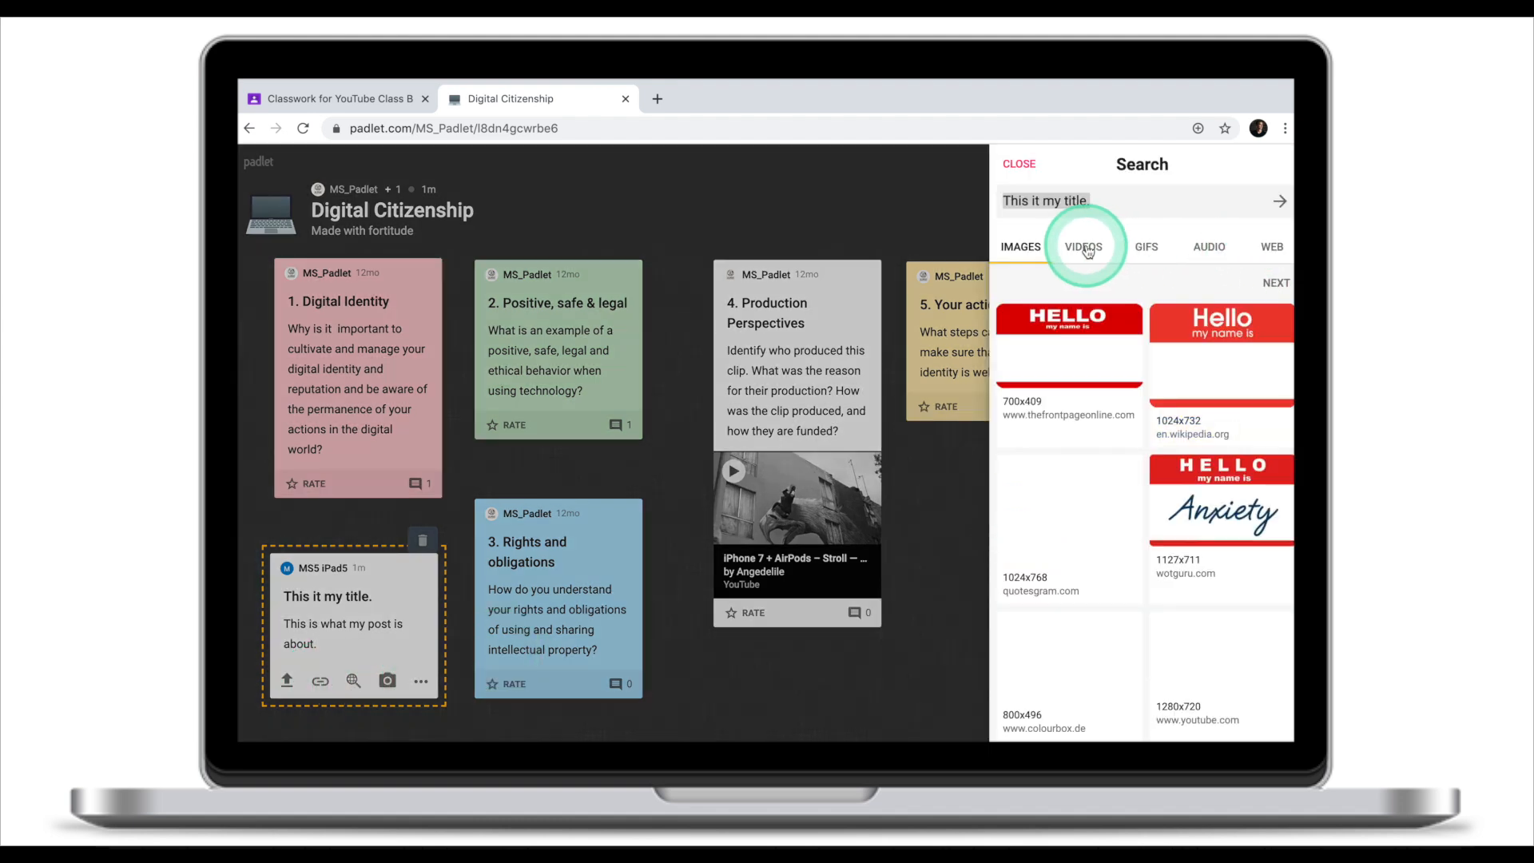
left_click(1020, 163)
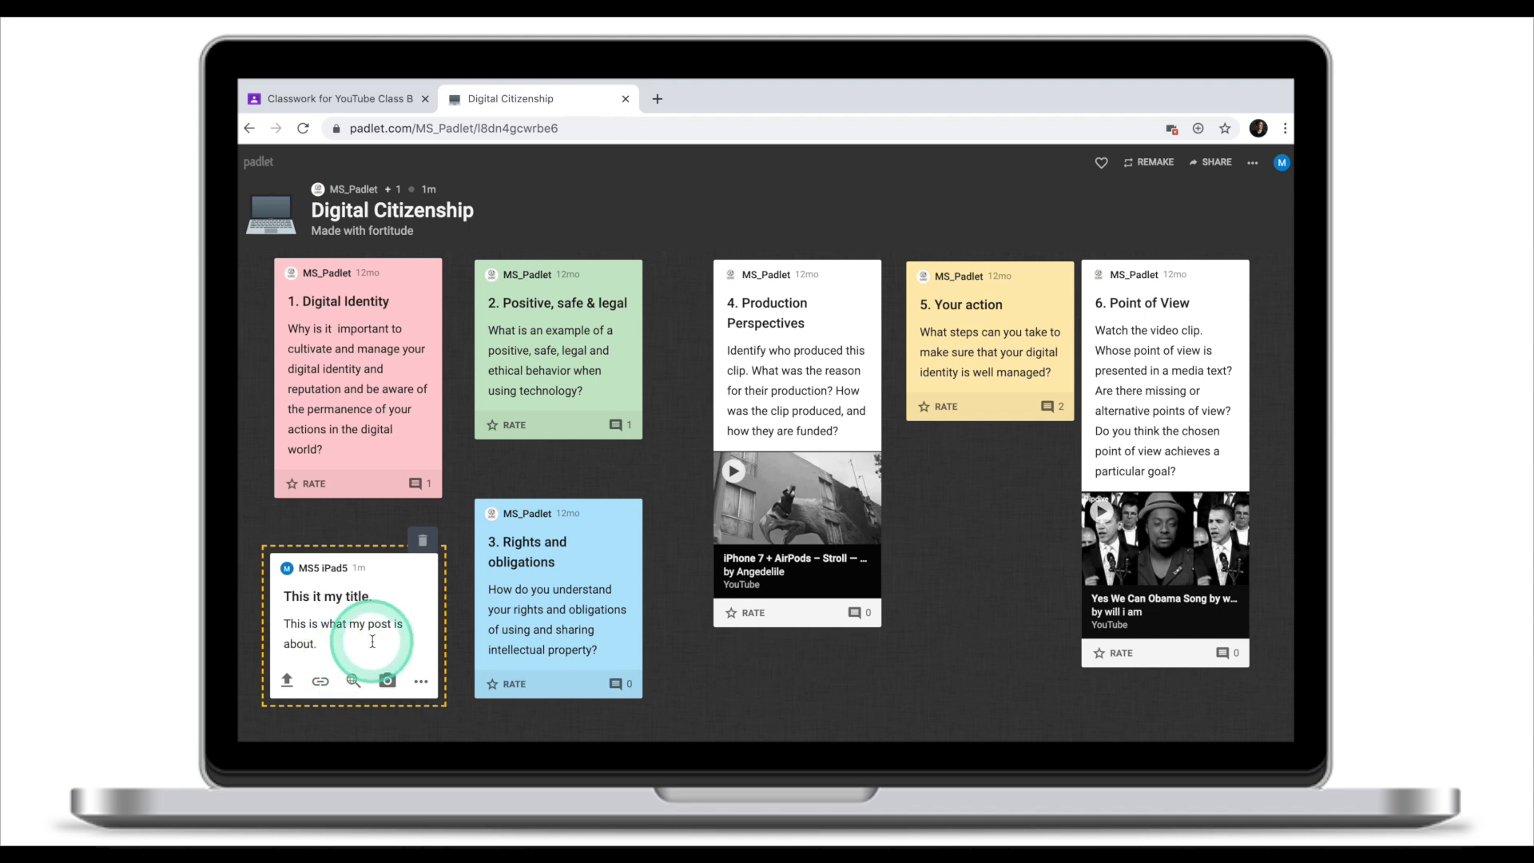
left_click(421, 681)
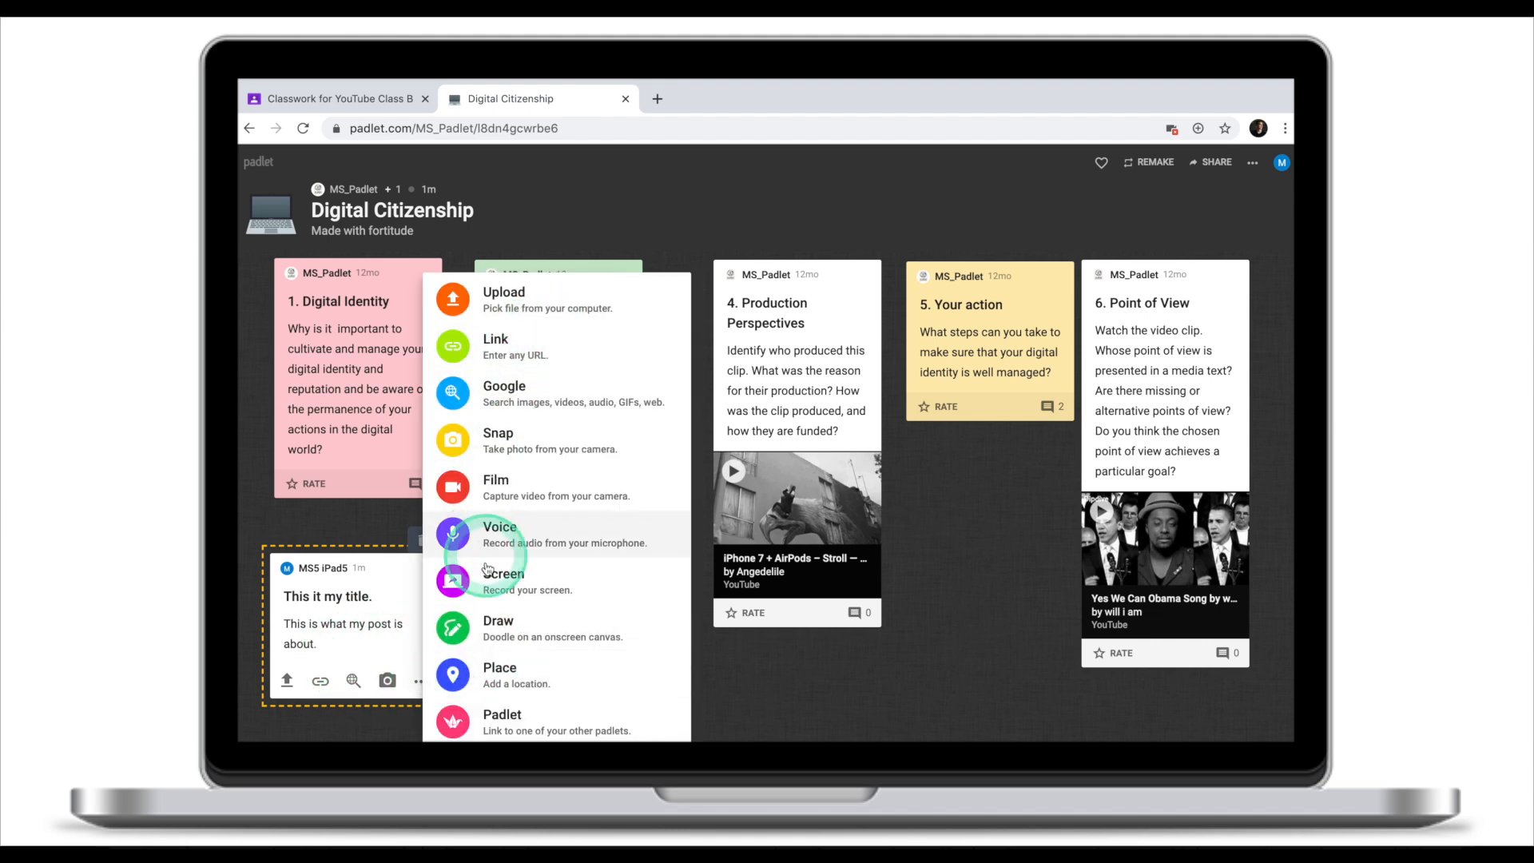
left_click(760, 685)
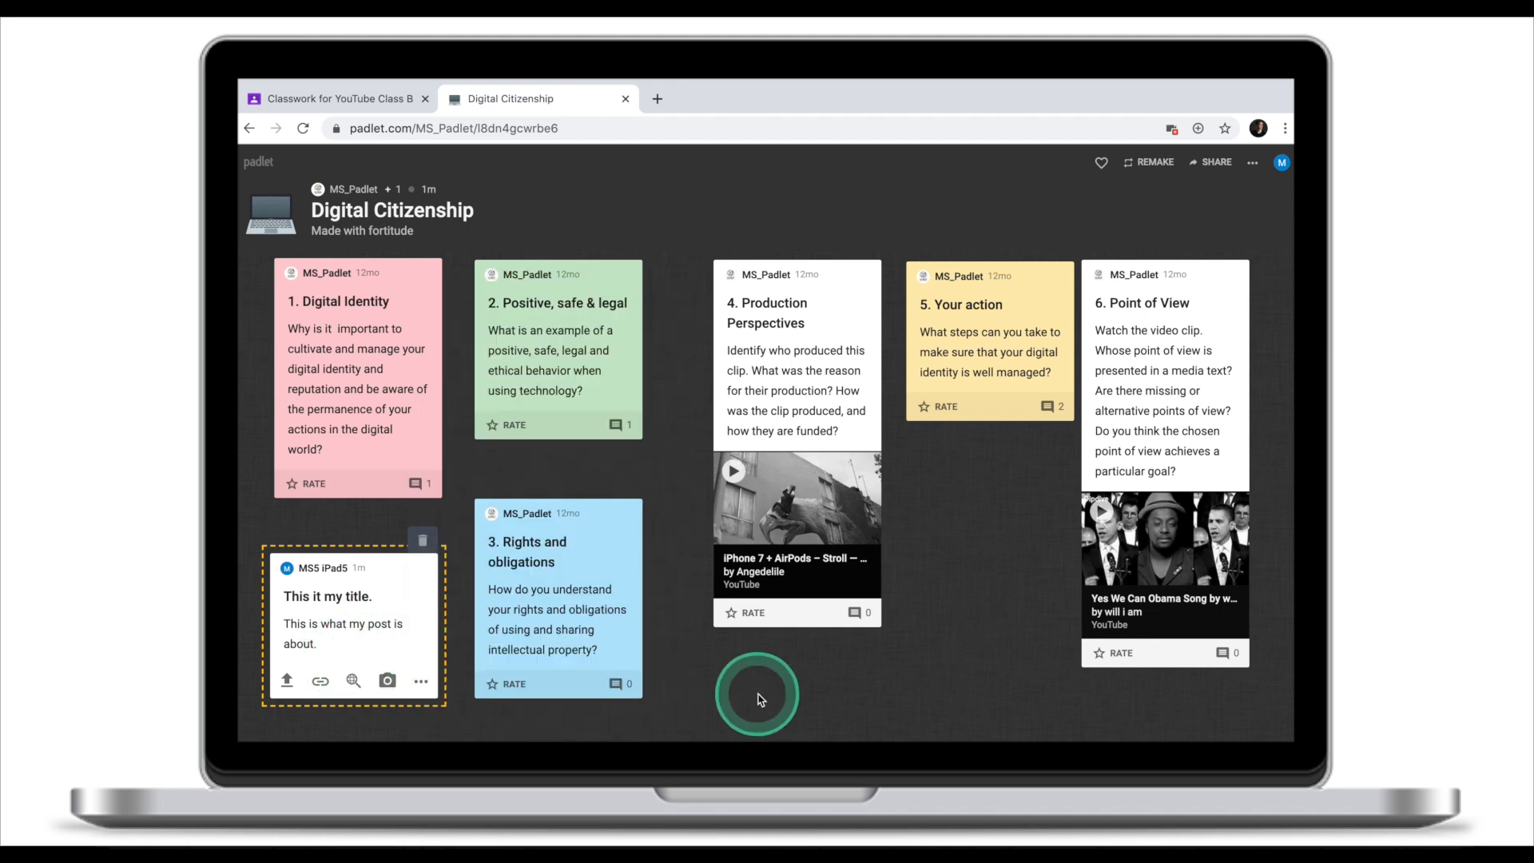
Finish editing the new post to publish it on the board.
left_click(455, 703)
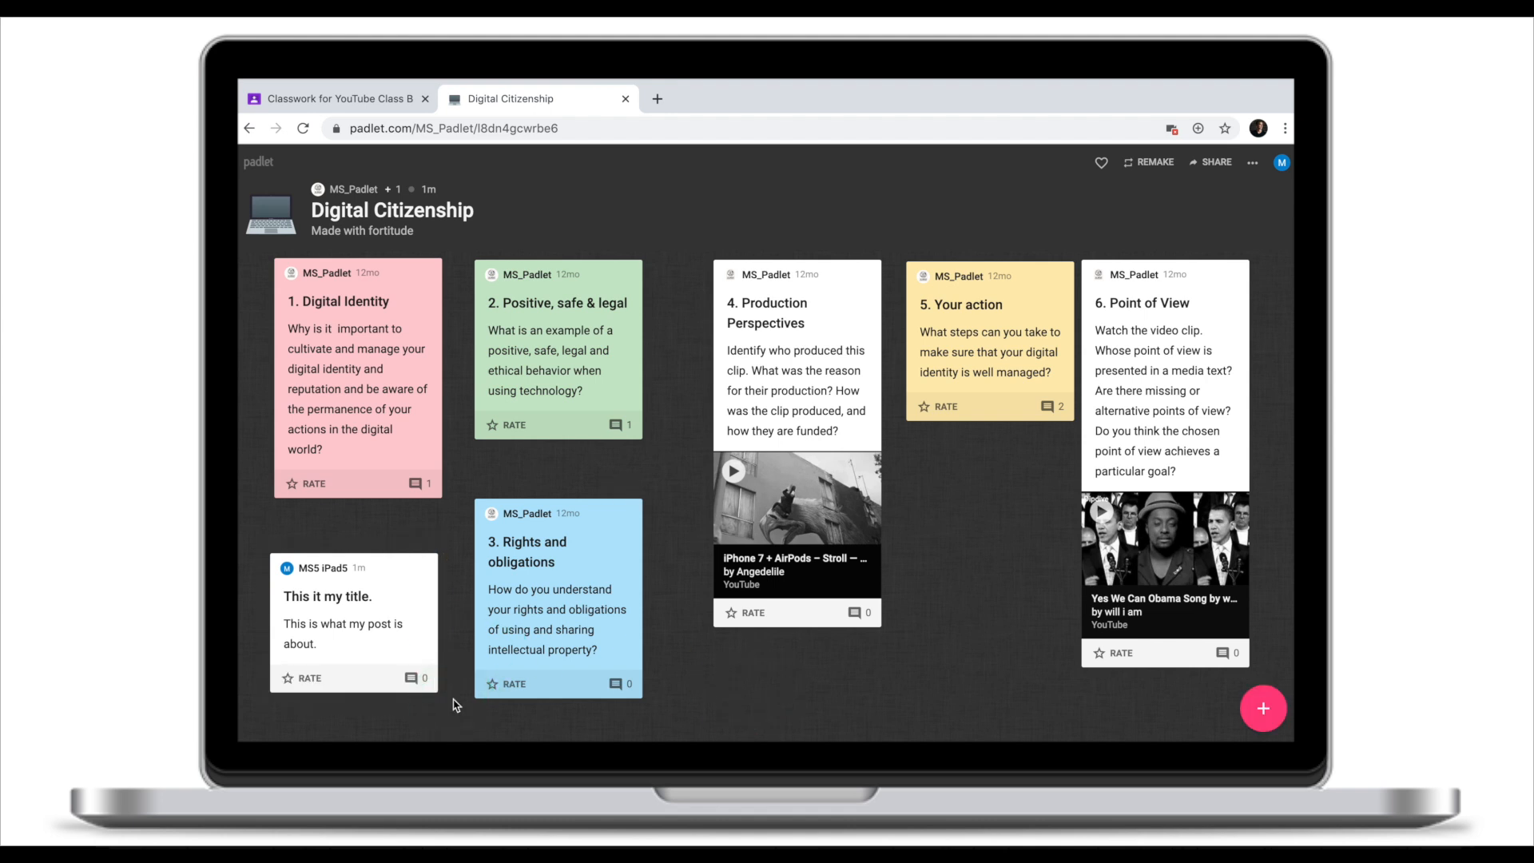
left_click(452, 703)
left_click(364, 680)
left_click(490, 479)
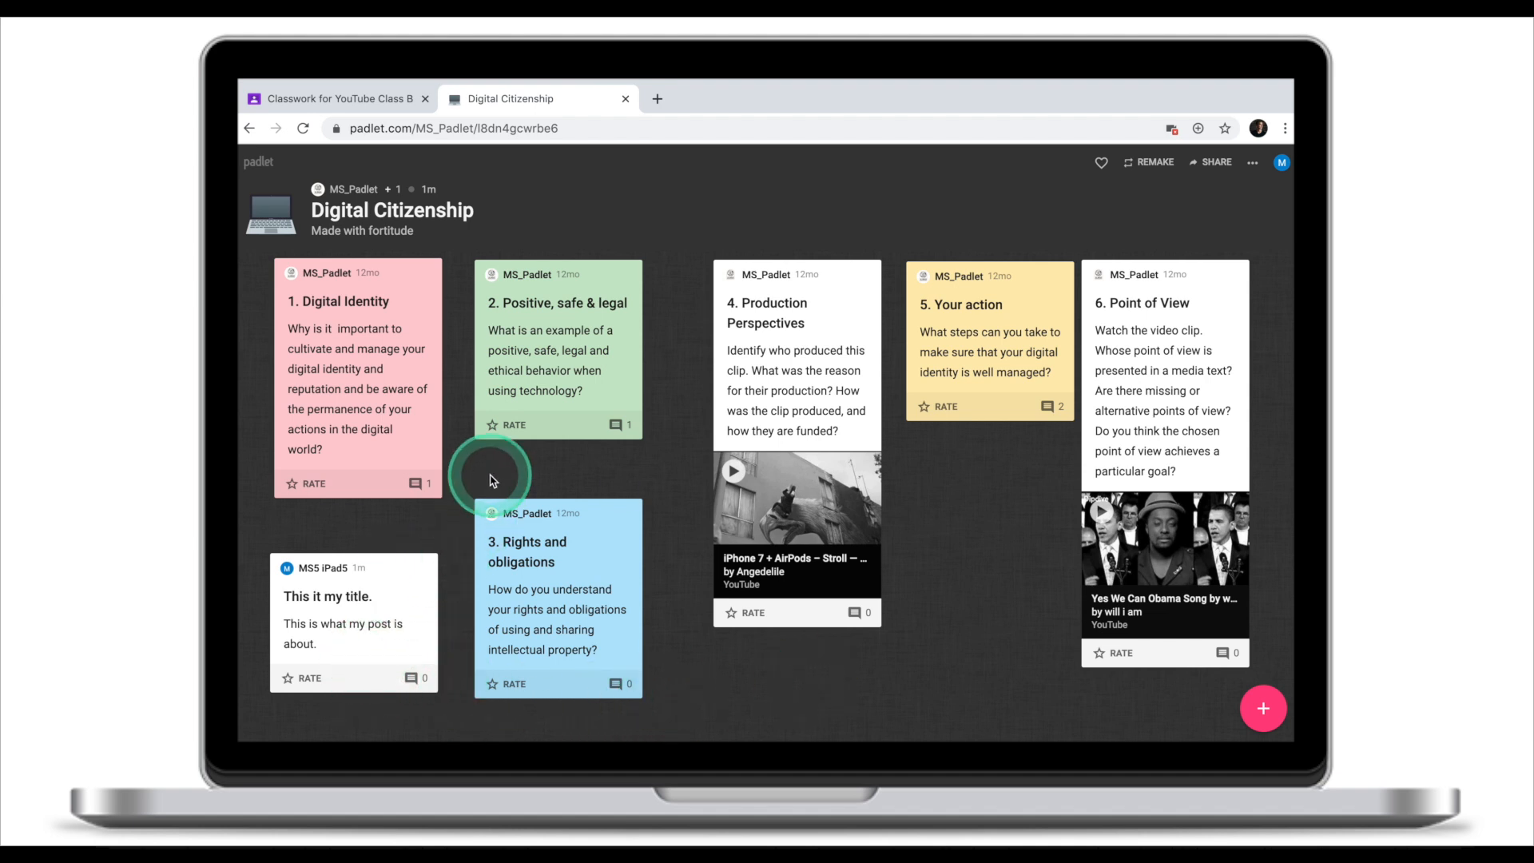
Rate the "5. Your action" post four stars.
left_click_drag(495, 477, 947, 412)
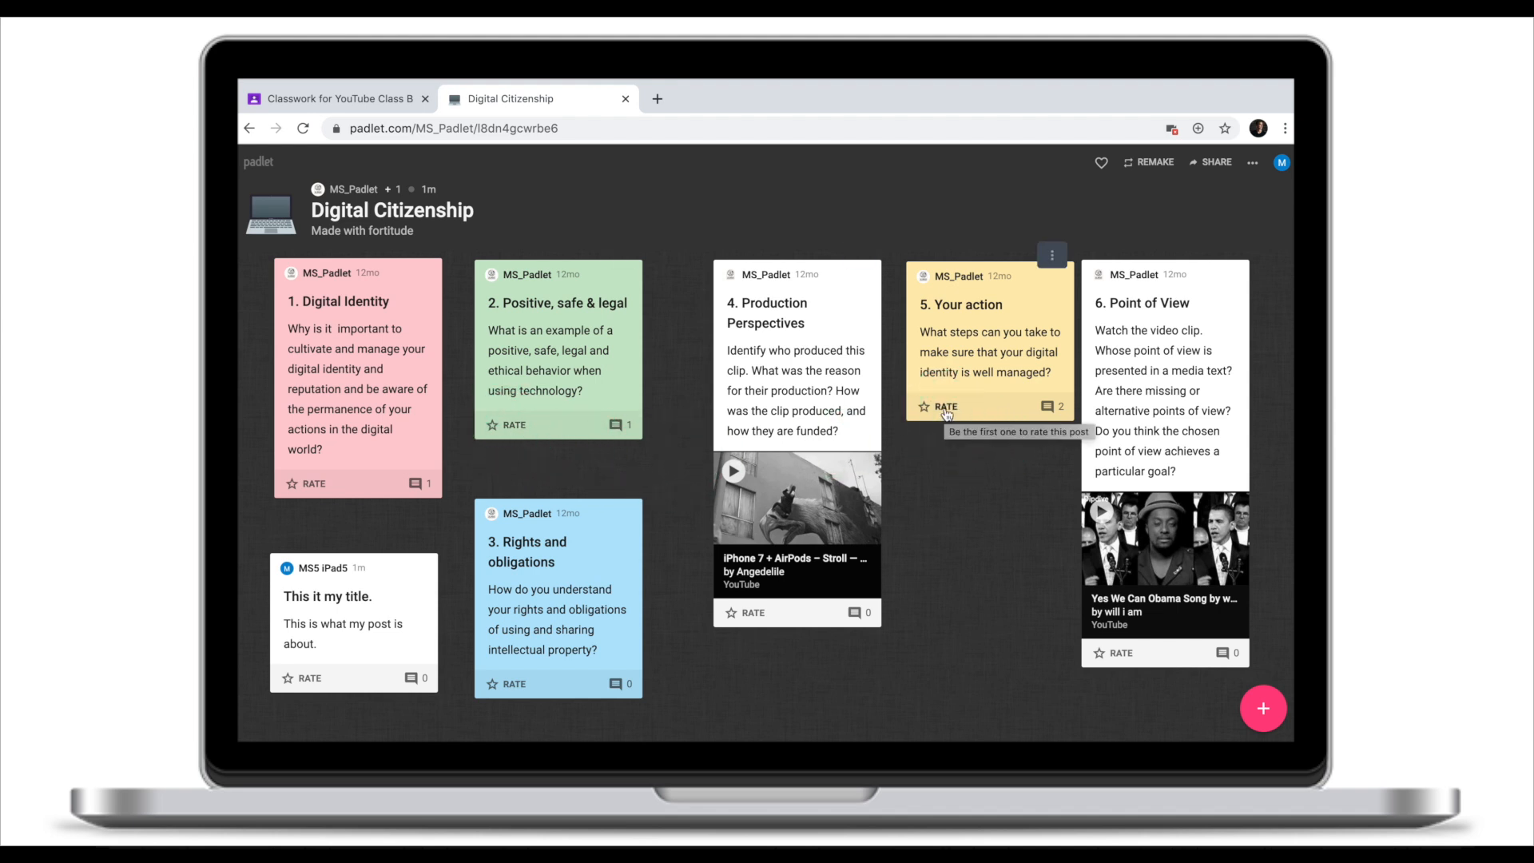
left_click(947, 407)
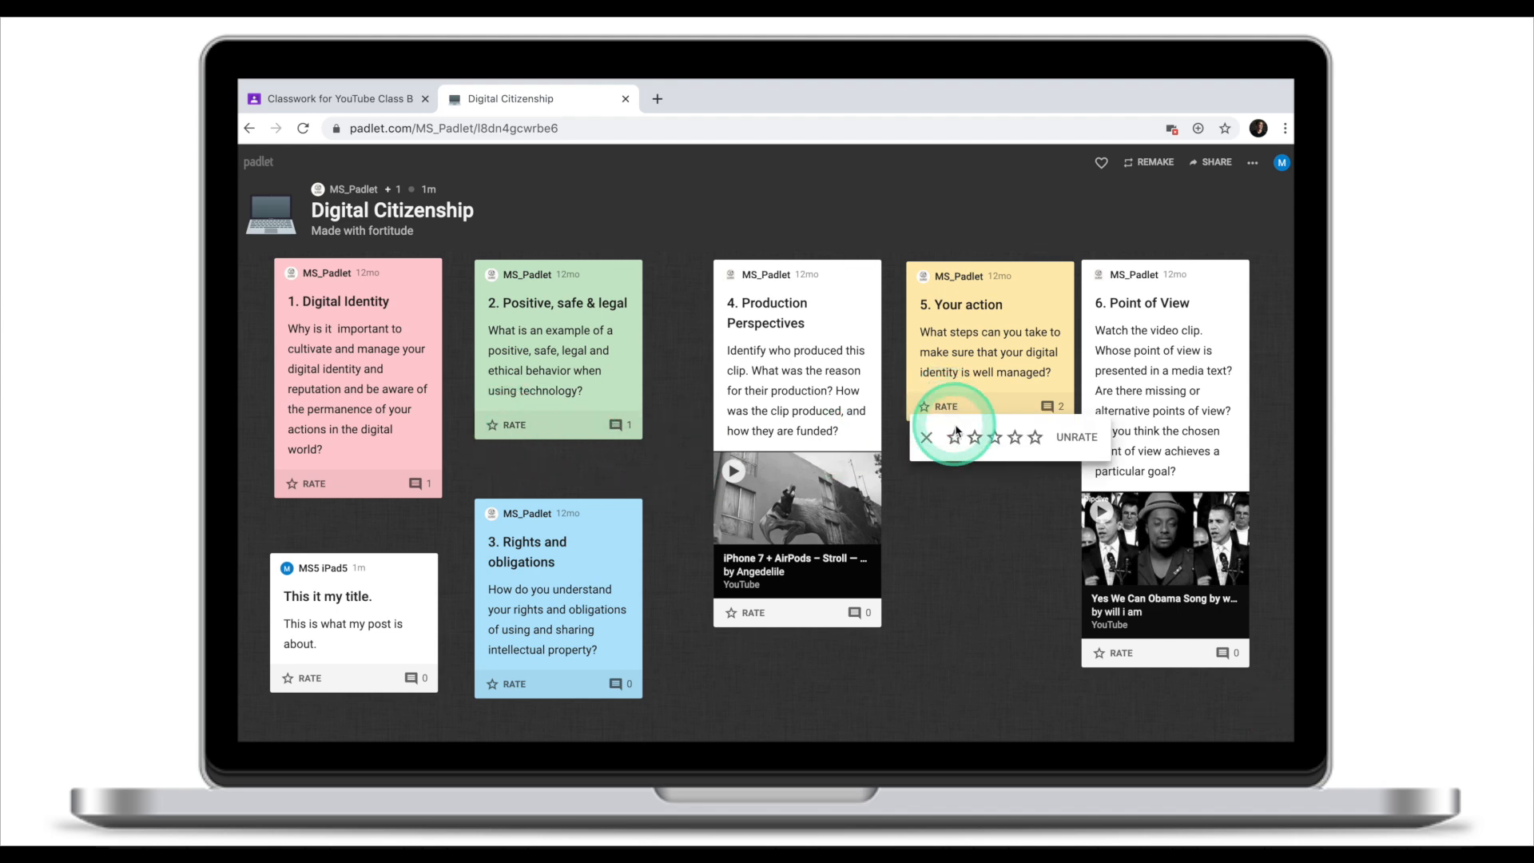
left_click(1013, 437)
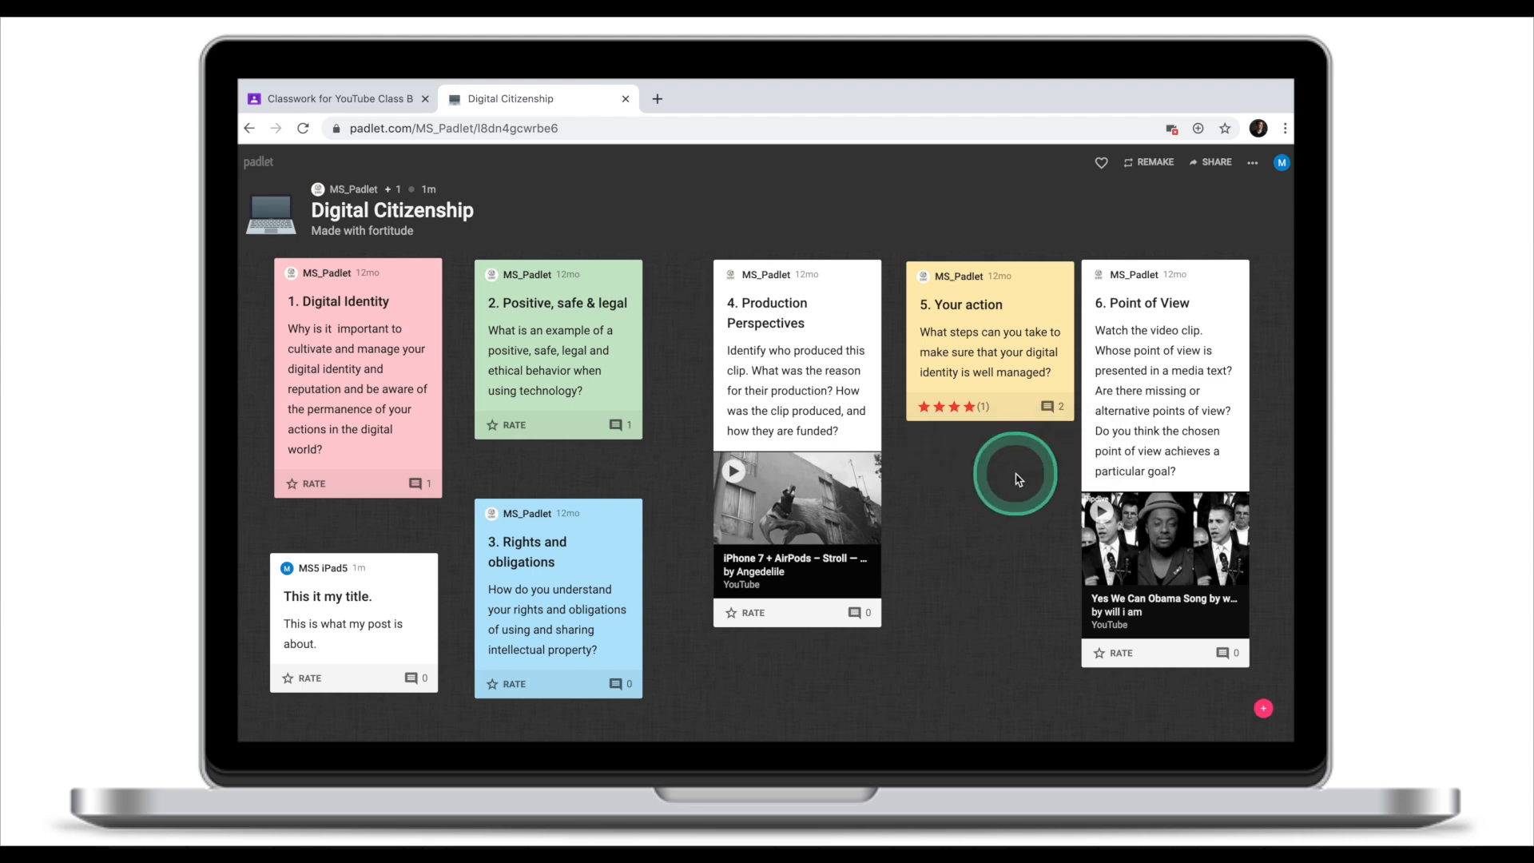
left_click(922, 520)
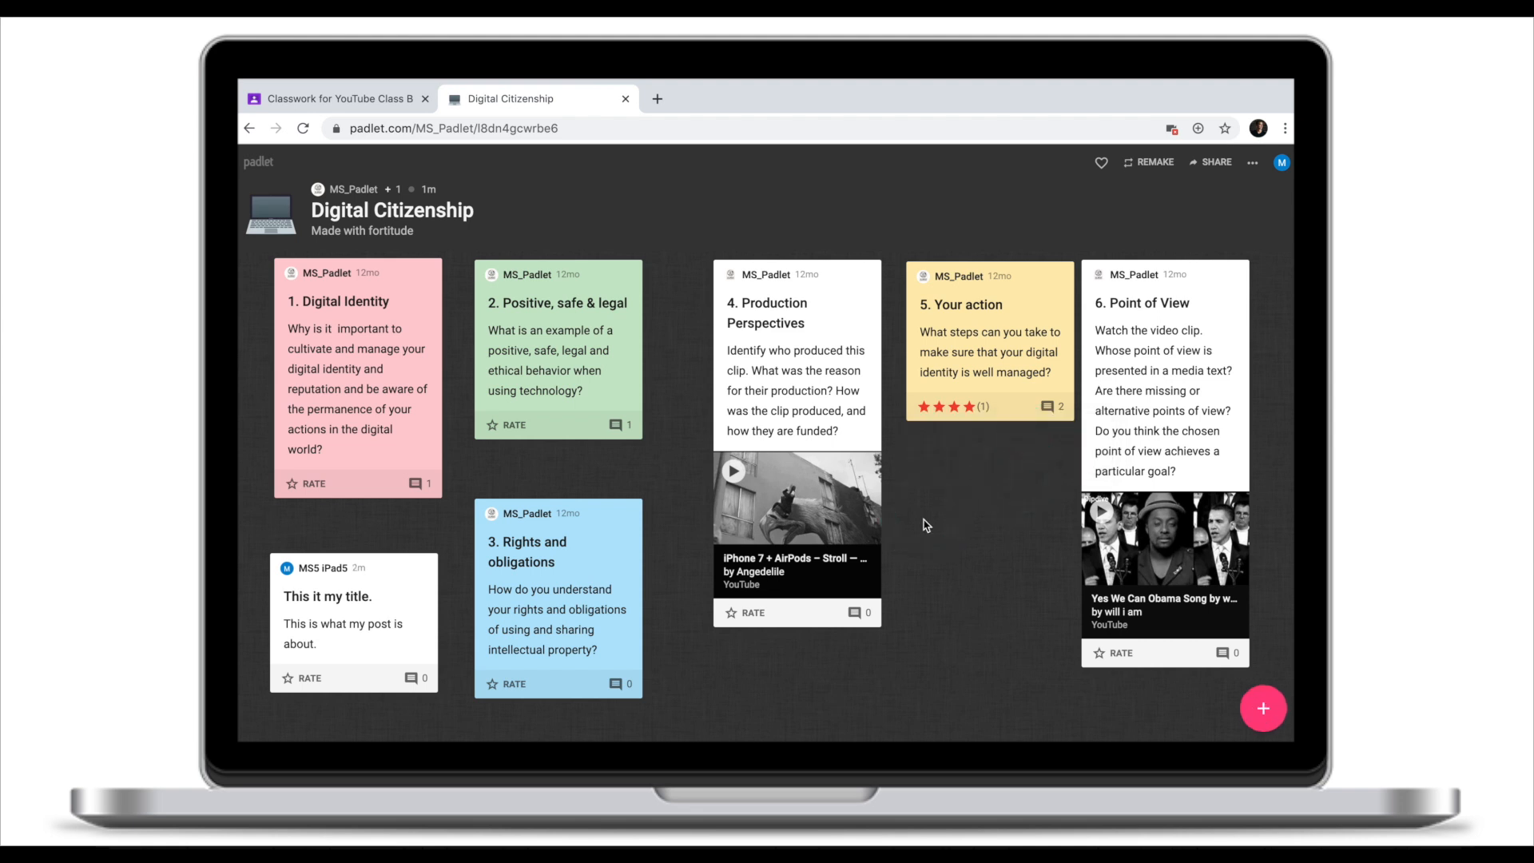
Switch back to Google Classroom, open the expanded Padlet Discussion assignment, and mark it as done without attaching work.
left_click(375, 99)
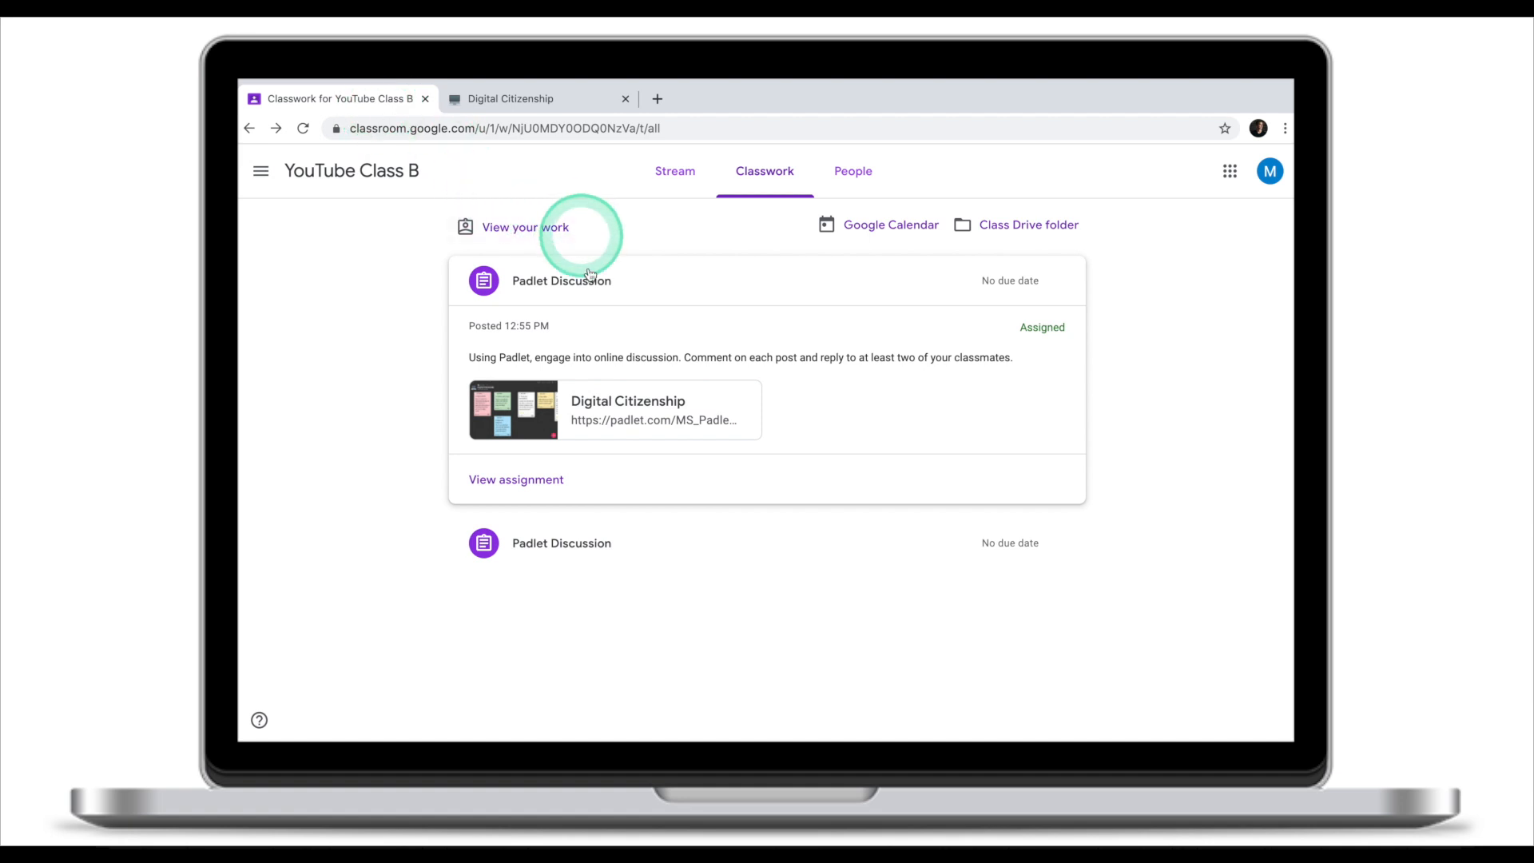
left_click(620, 361)
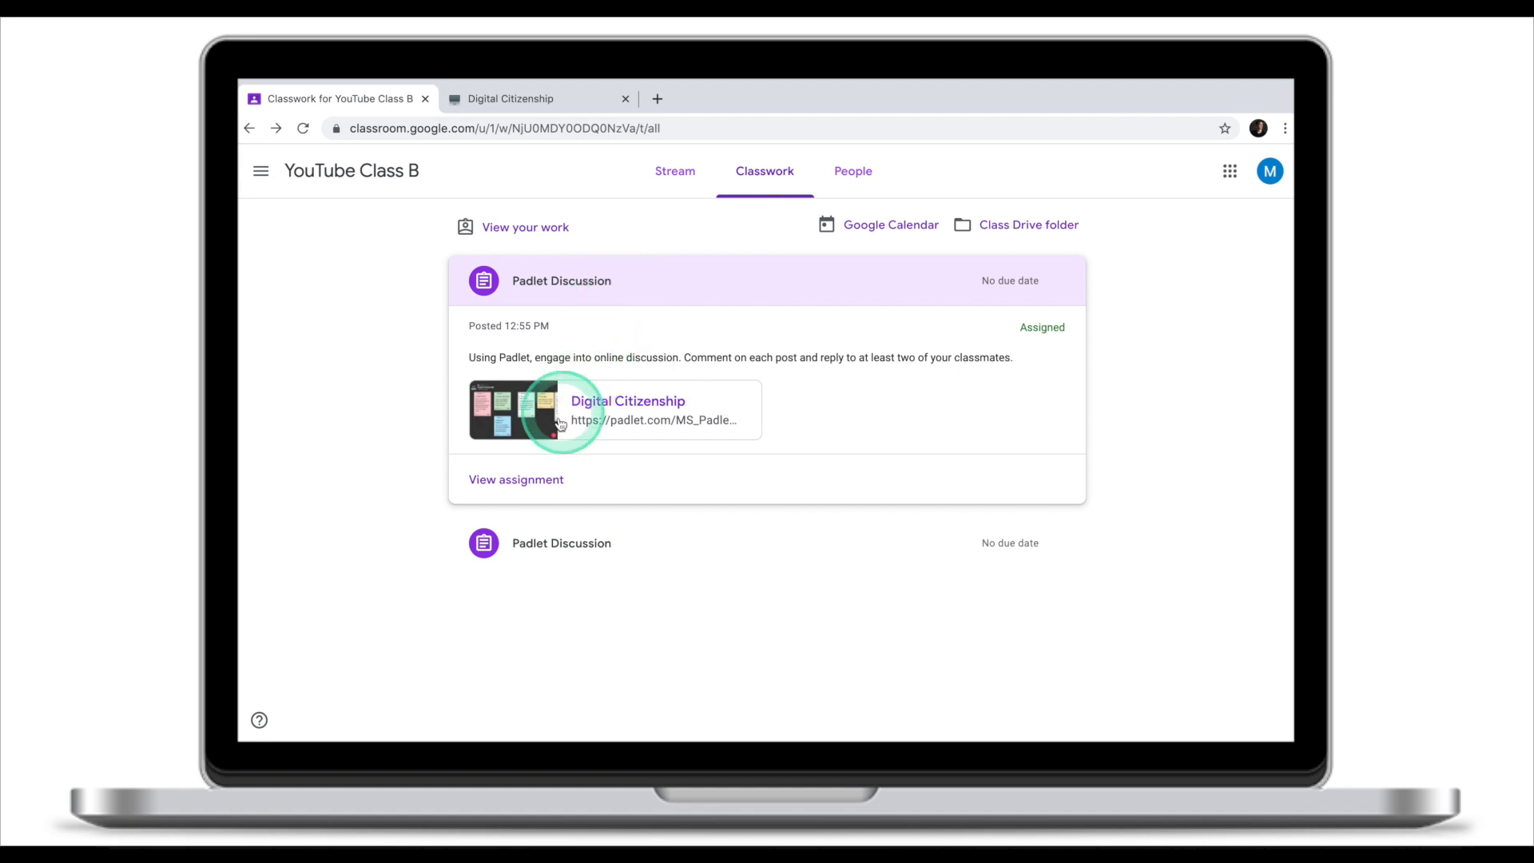
left_click(526, 485)
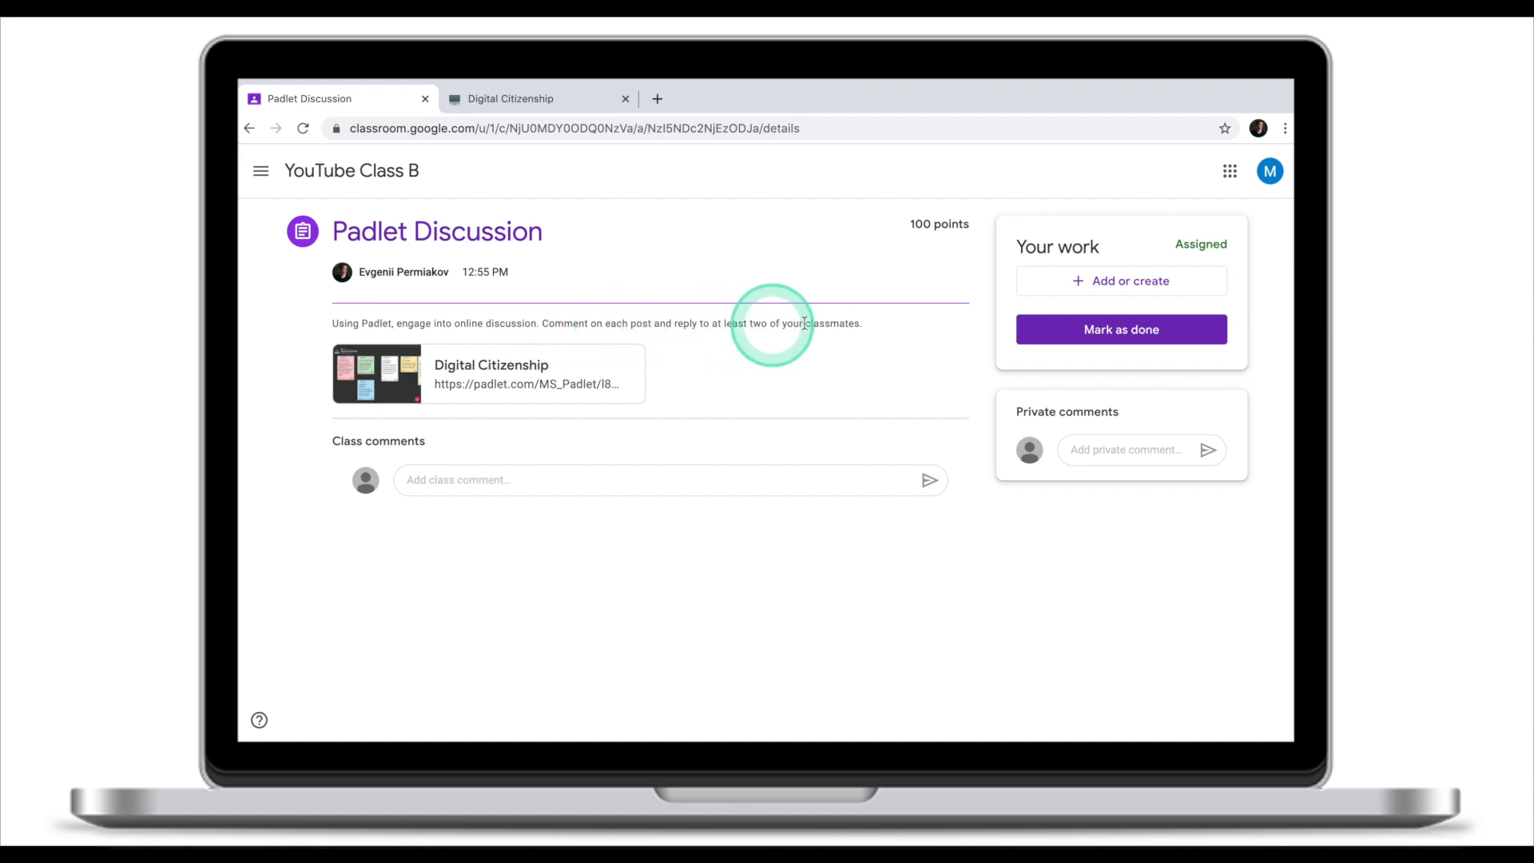
left_click(1127, 334)
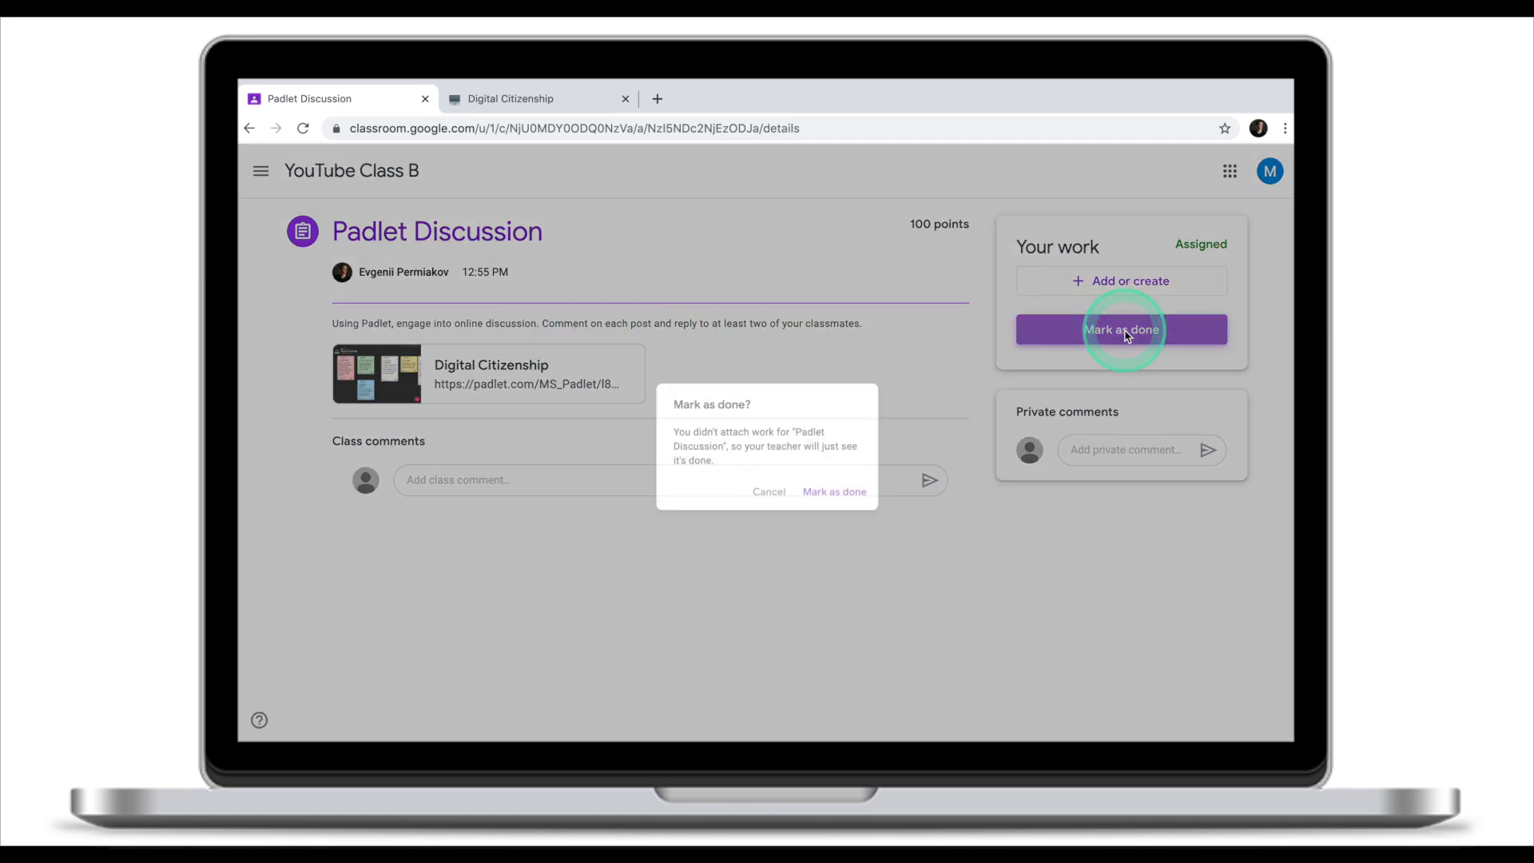
left_click(854, 497)
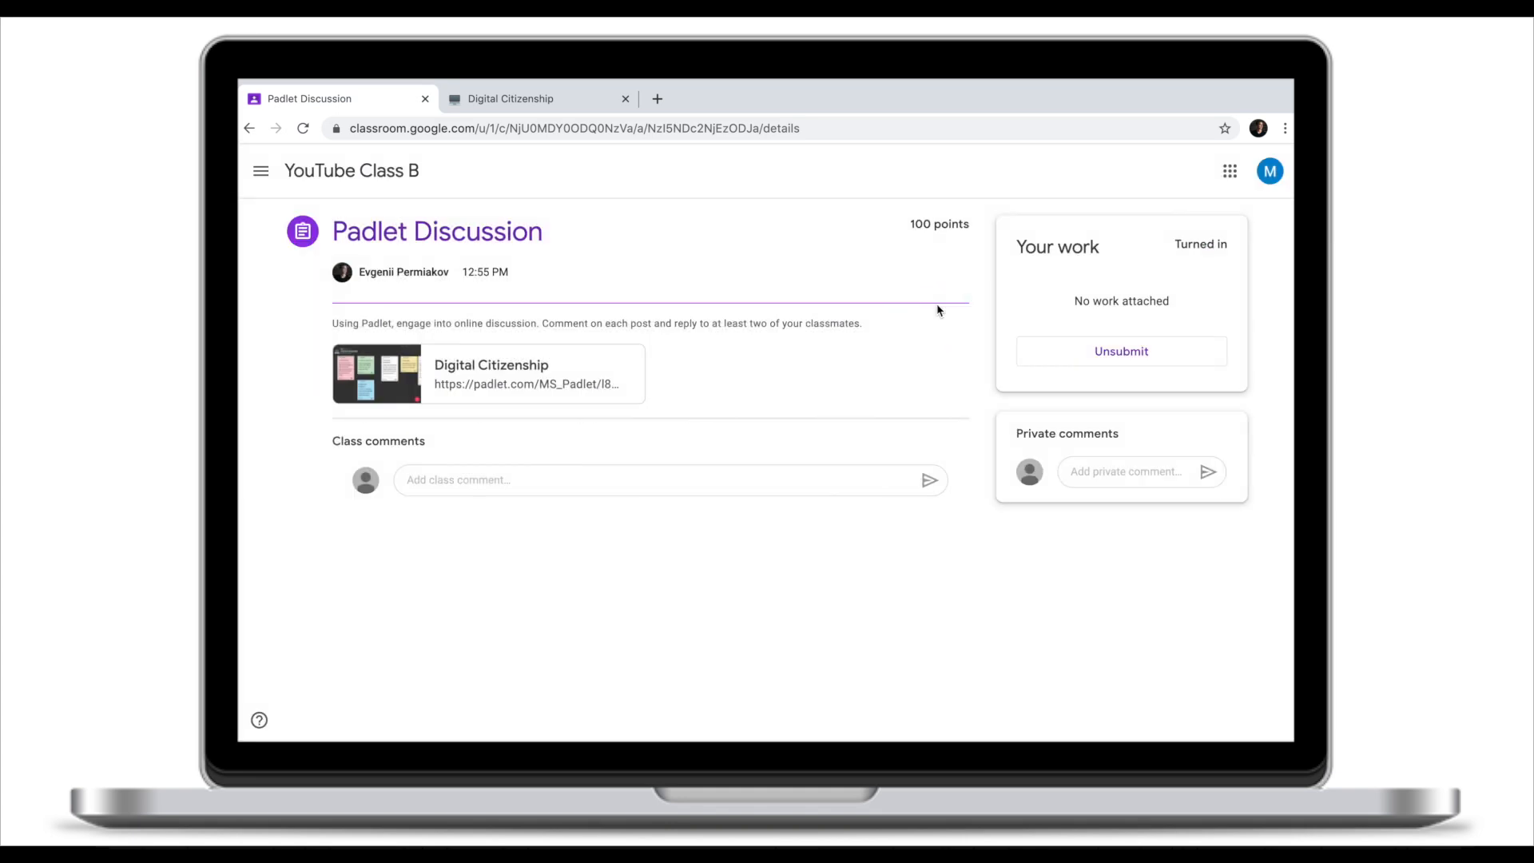
left_click(908, 301)
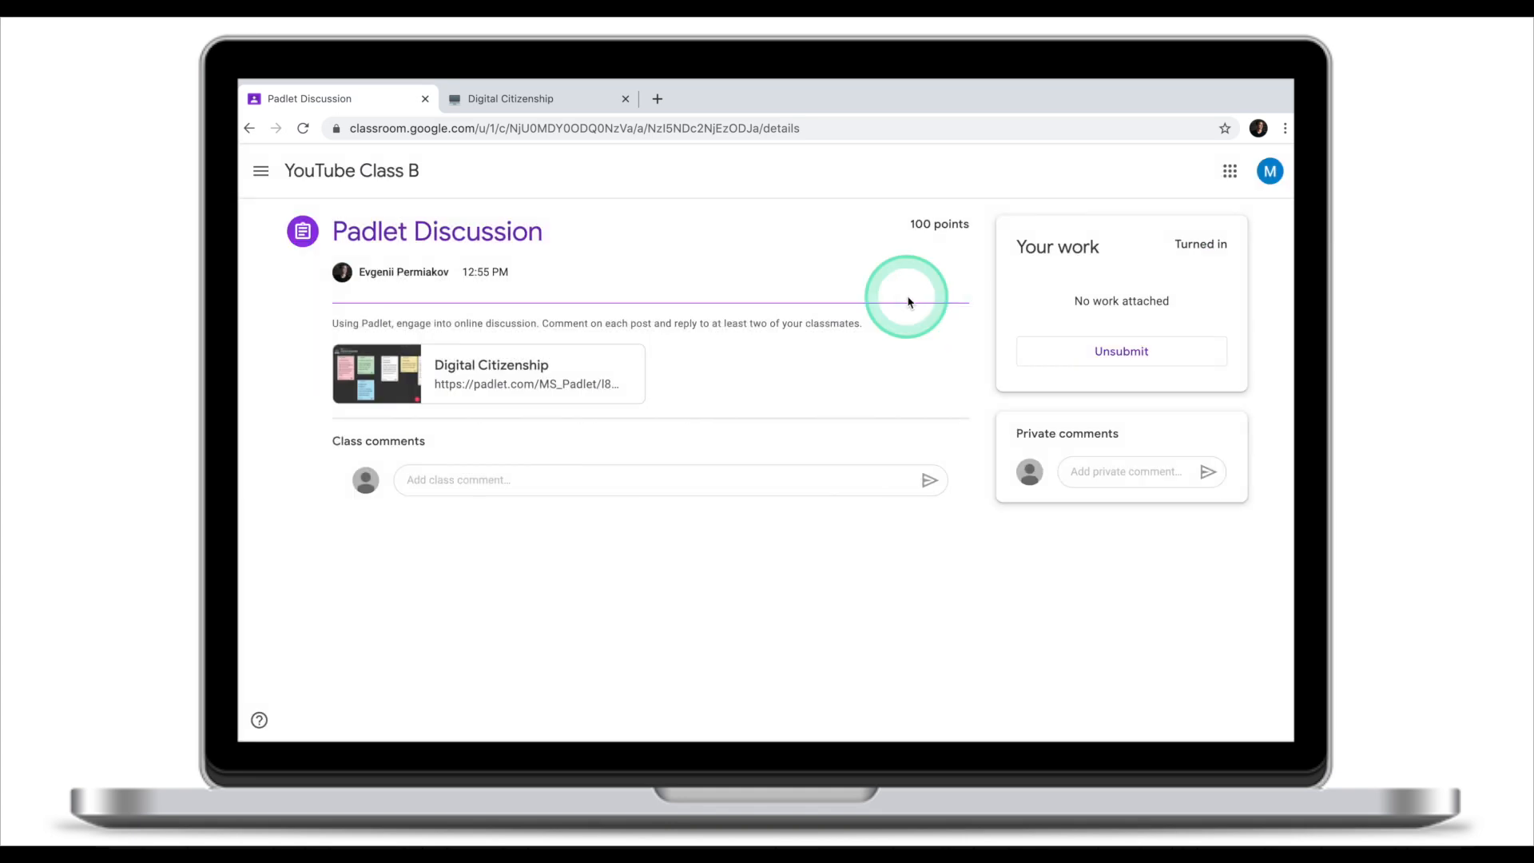